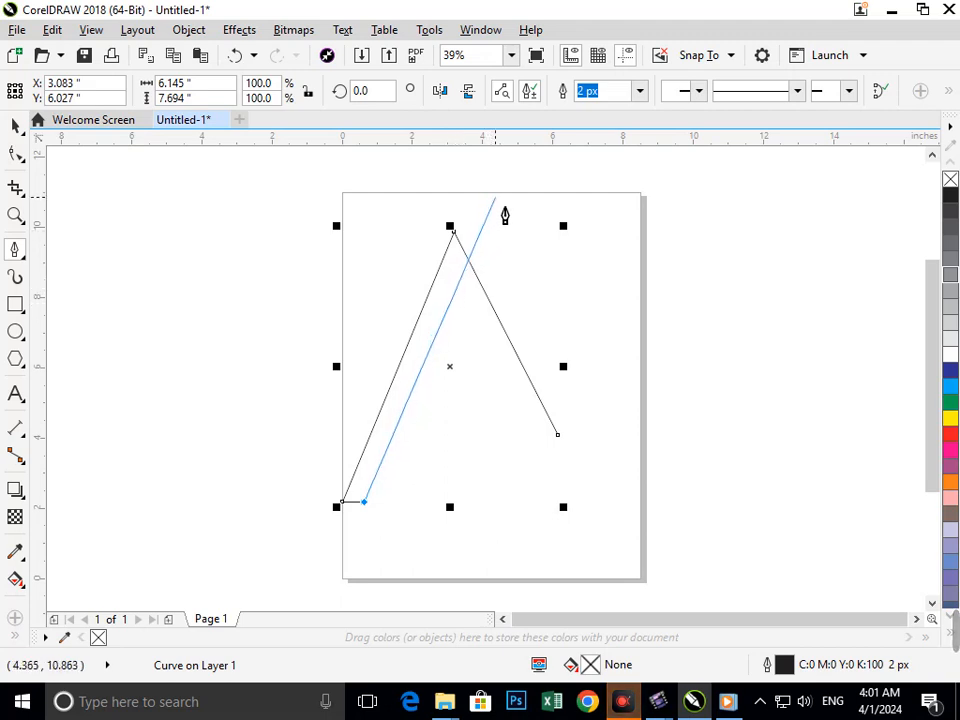
# Finish the left leg's inner edge and draw a straight line rising across both legs of the A, about 7.16 by 6.01 inches
pyautogui.doubleClick(494, 197)
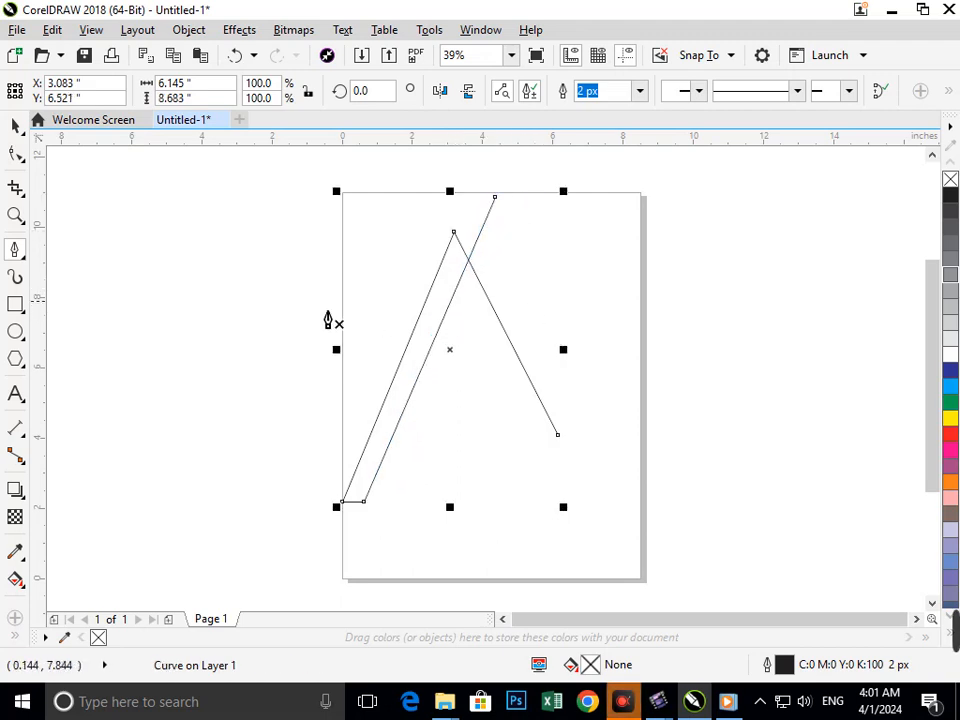
pyautogui.click(550, 274)
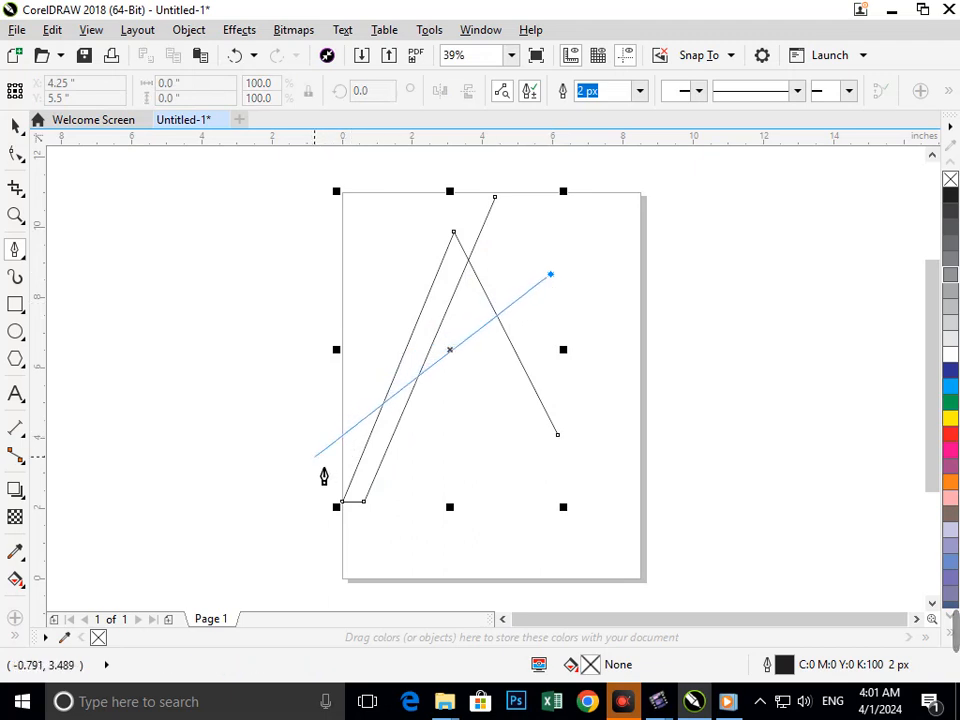
pyautogui.click(291, 489)
pyautogui.press('Escape')
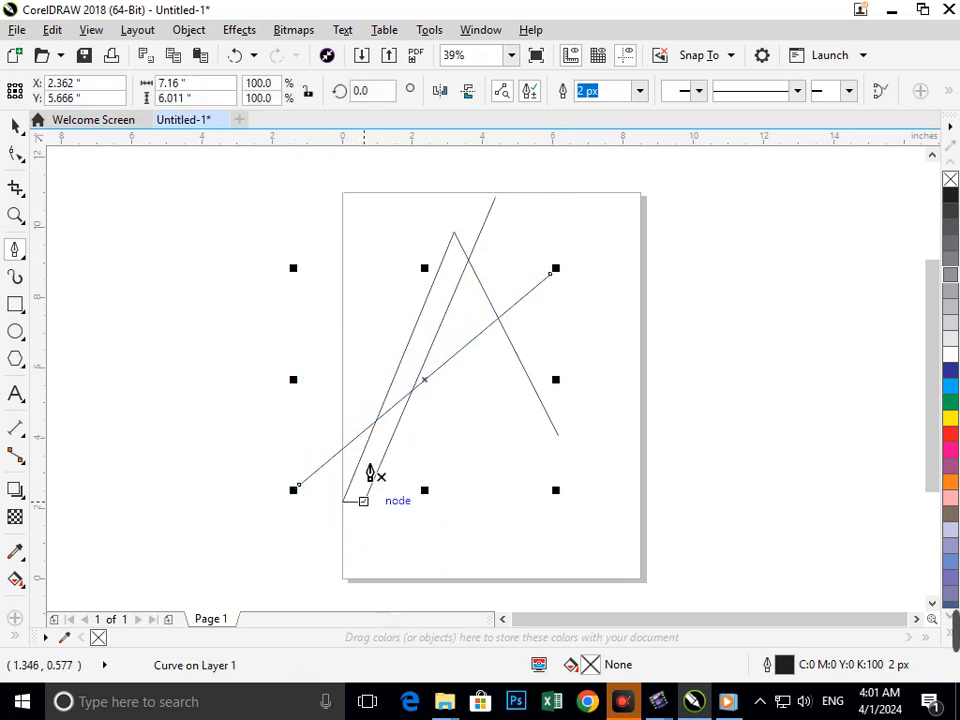
# Draw a second straight line descending through the left leg and across the first line, about 5.69 by 5.85 inches
pyautogui.click(310, 287)
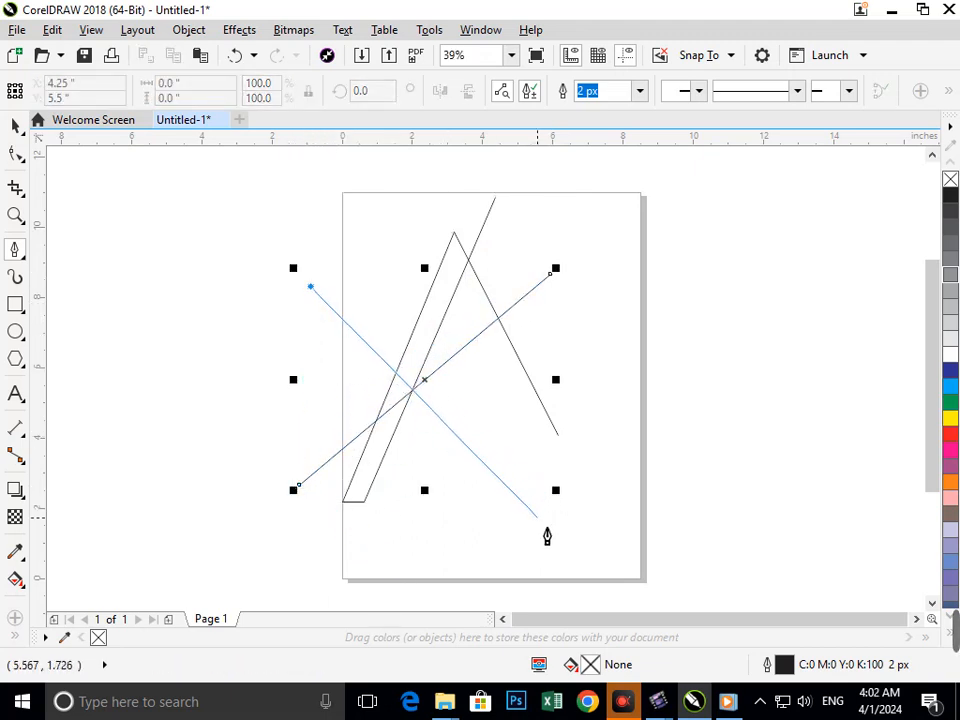
pyautogui.click(510, 492)
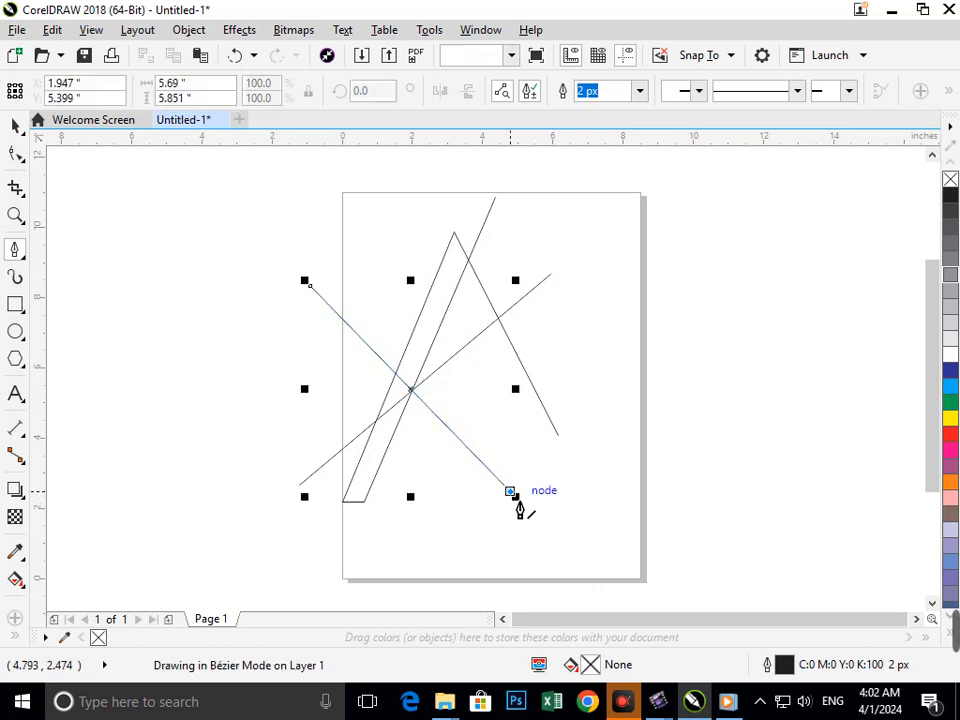
pyautogui.press('Escape')
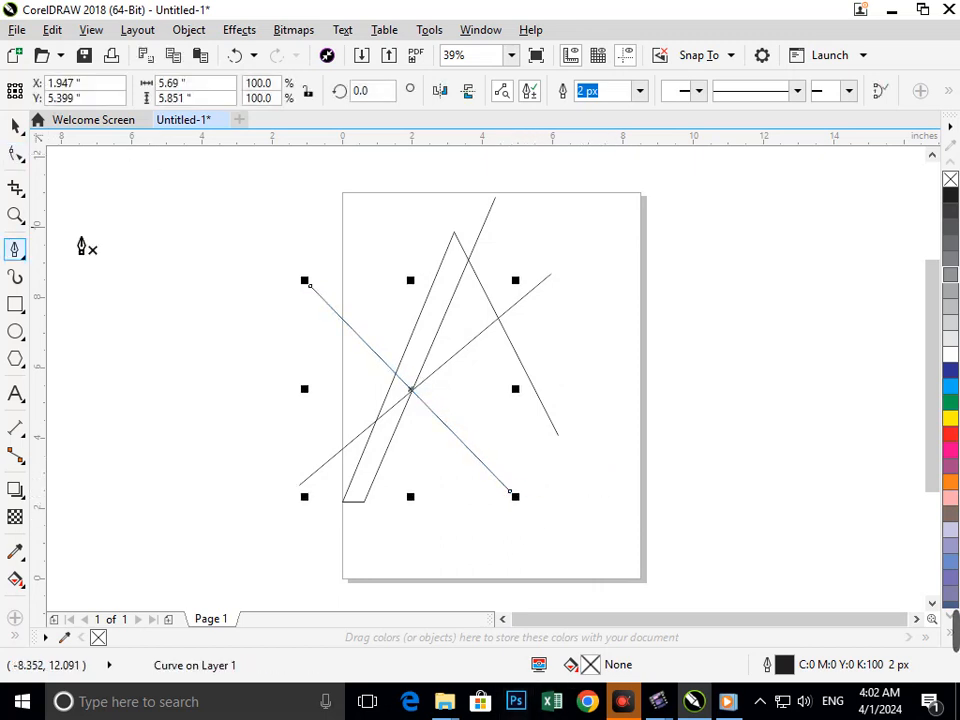
pyautogui.click(13, 125)
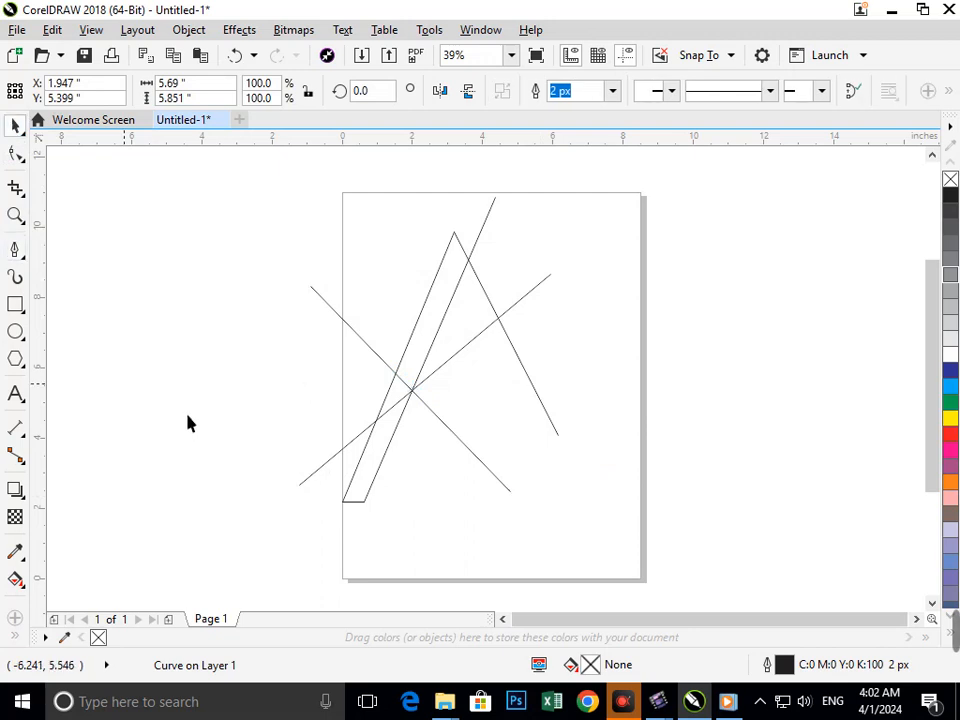
pyautogui.click(168, 330)
# Trim the overshooting ends of the two crossing lines and the left leg's inner edge with Virtual Segment Delete
pyautogui.click(20, 196)
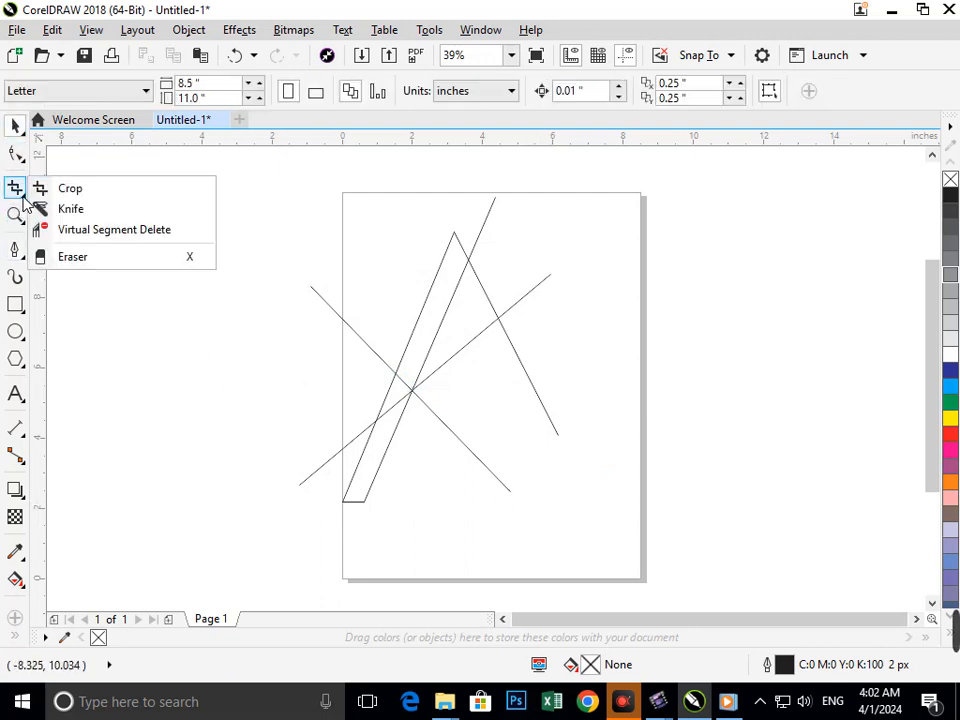
pyautogui.click(96, 230)
pyautogui.click(376, 345)
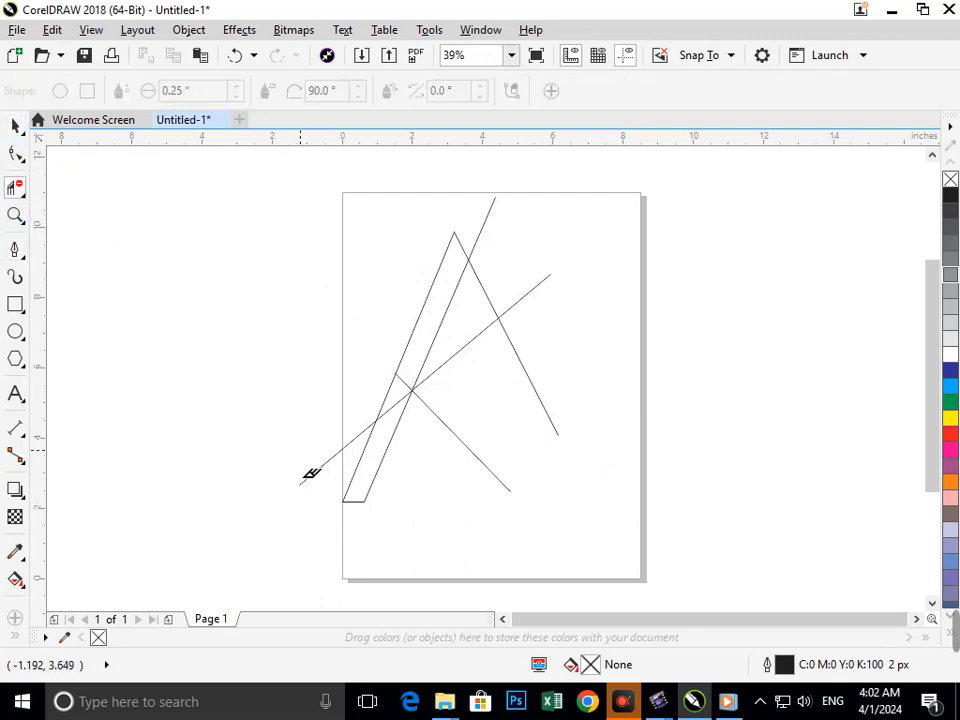
pyautogui.click(332, 463)
pyautogui.scroll(5, 404, 386)
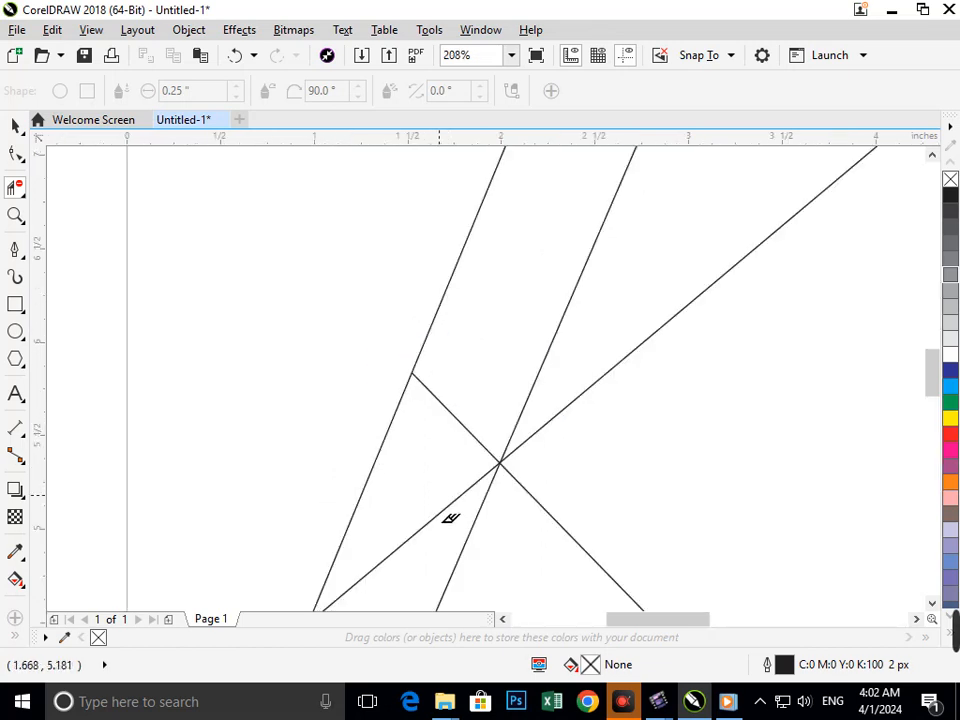
pyautogui.click(448, 508)
pyautogui.click(479, 442)
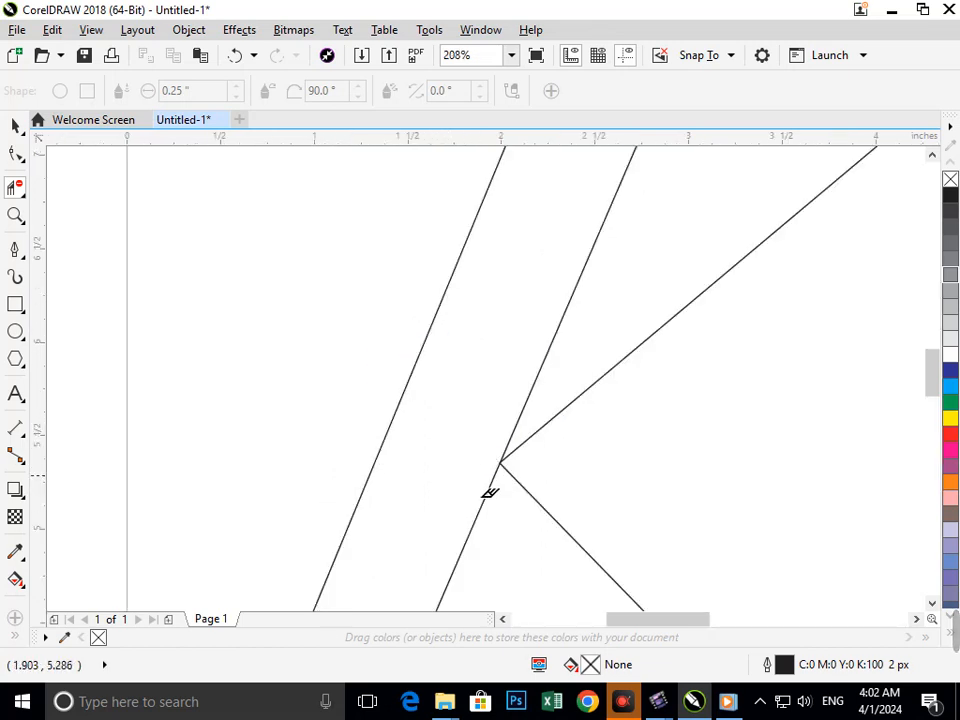
pyautogui.scroll(-5, 510, 510)
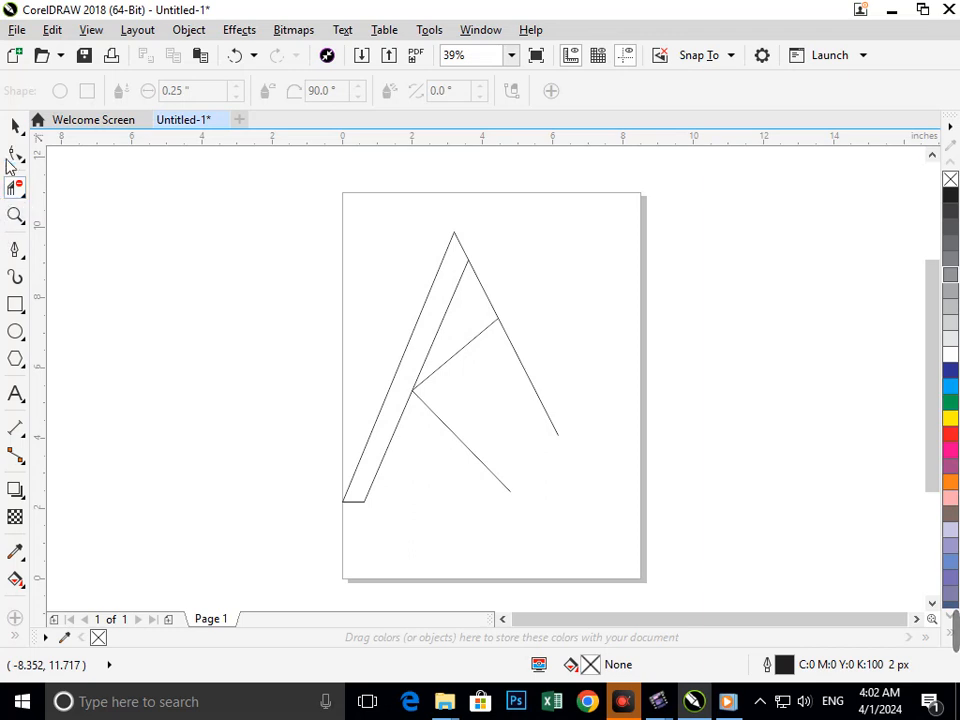
# Reposition the inner lines' meeting nodes lower along the left leg and pull the upper line's free end inward from the right leg
pyautogui.click(15, 155)
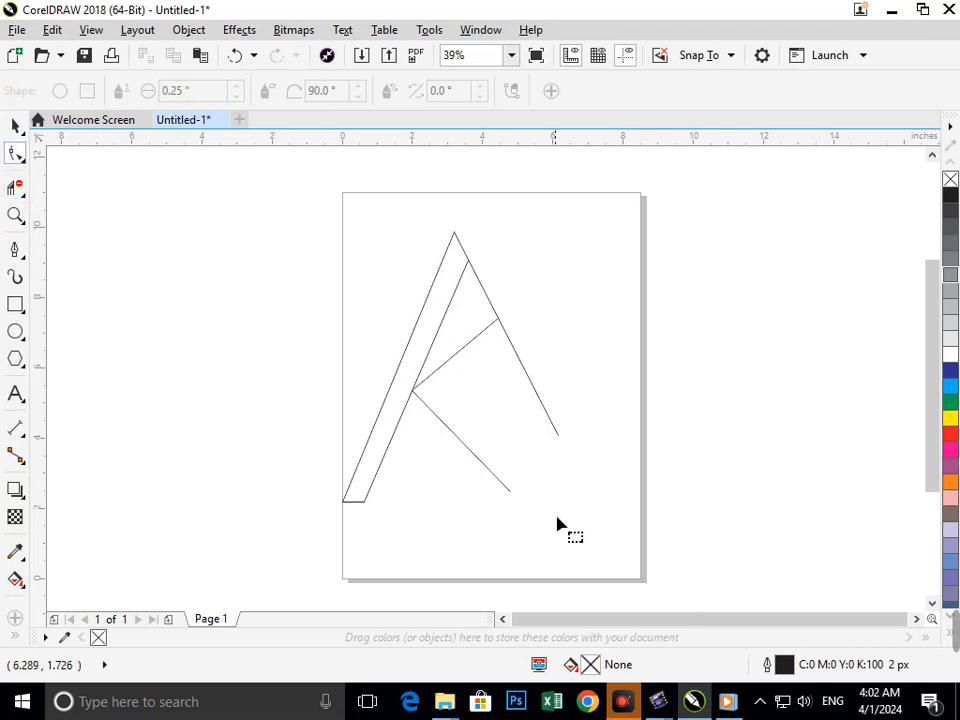
pyautogui.click(556, 440)
pyautogui.moveTo(560, 447)
pyautogui.mouseDown()
pyautogui.moveTo(591, 504)
pyautogui.moveTo(560, 447)
pyautogui.mouseUp()
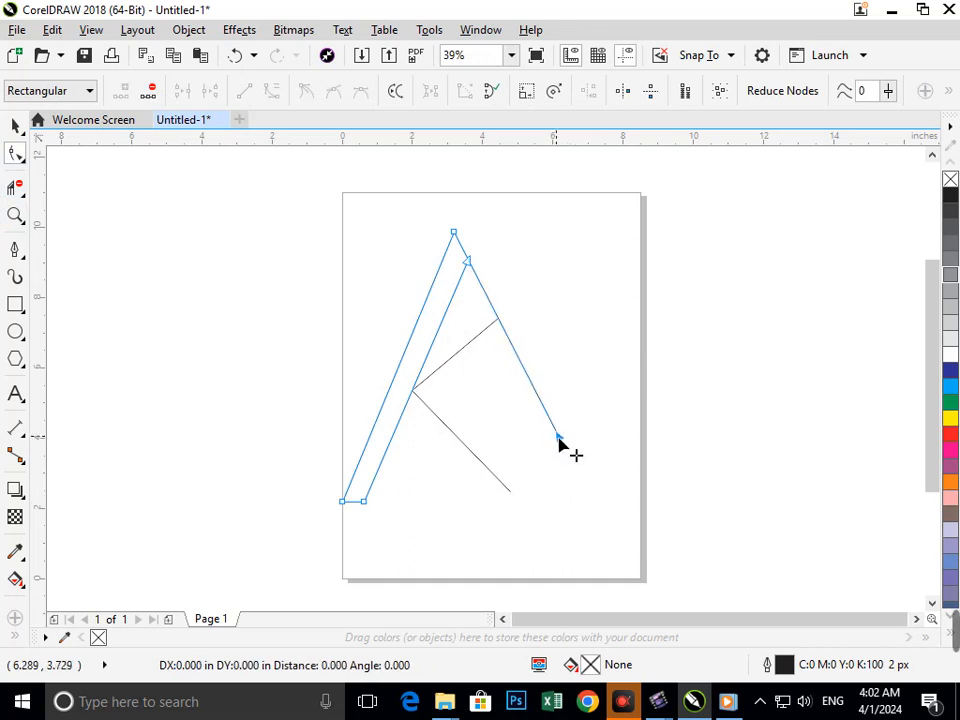
pyautogui.click(428, 410)
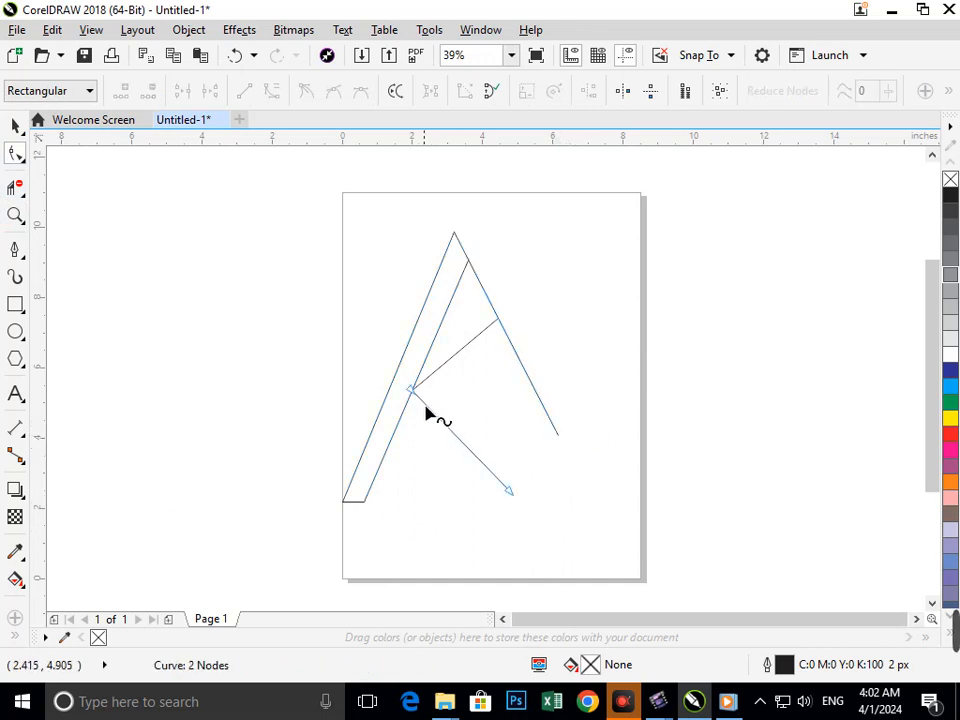
pyautogui.moveTo(411, 390); pyautogui.dragTo(406, 413)
pyautogui.click(418, 396)
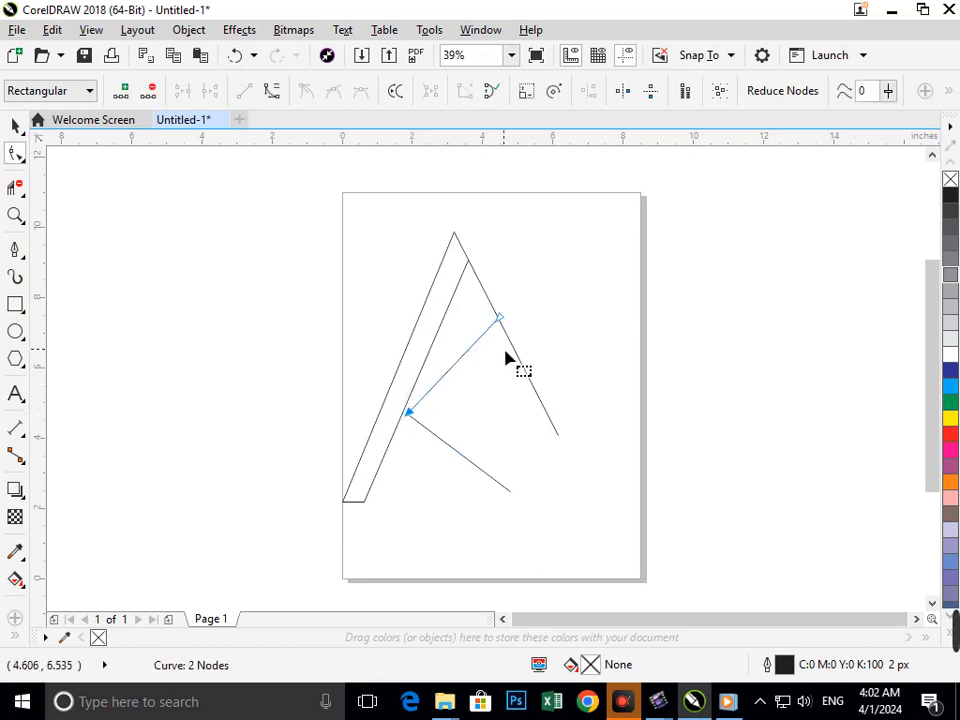
pyautogui.moveTo(500, 320); pyautogui.dragTo(489, 340)
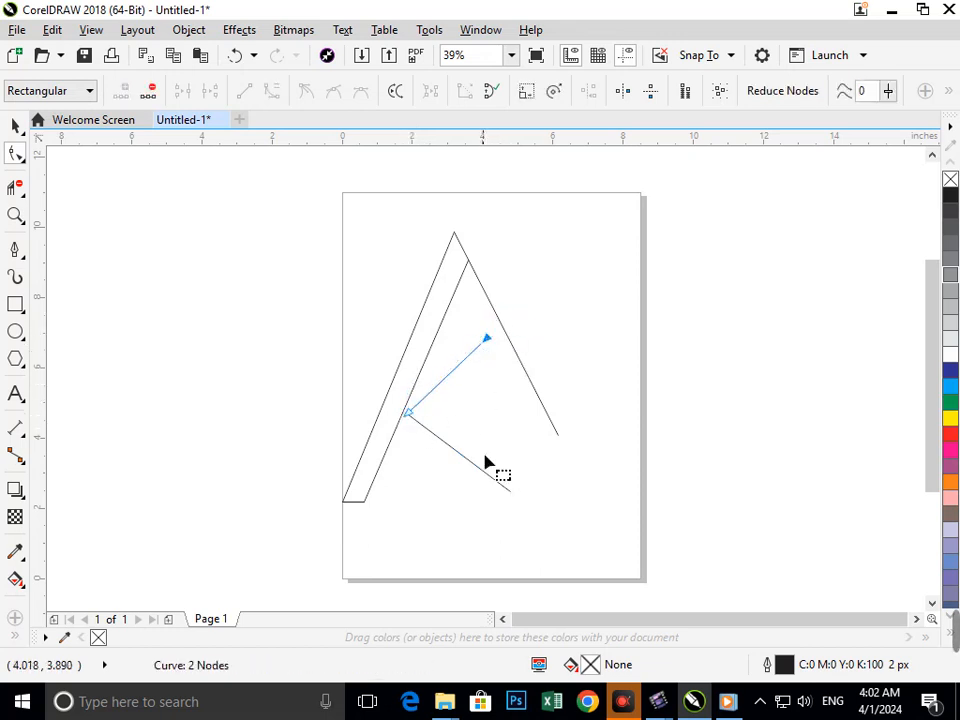
# Convert the upper inner line to a curve and bend its middle down and outward by about 0.42 inches
pyautogui.click(439, 388)
pyautogui.click(271, 91)
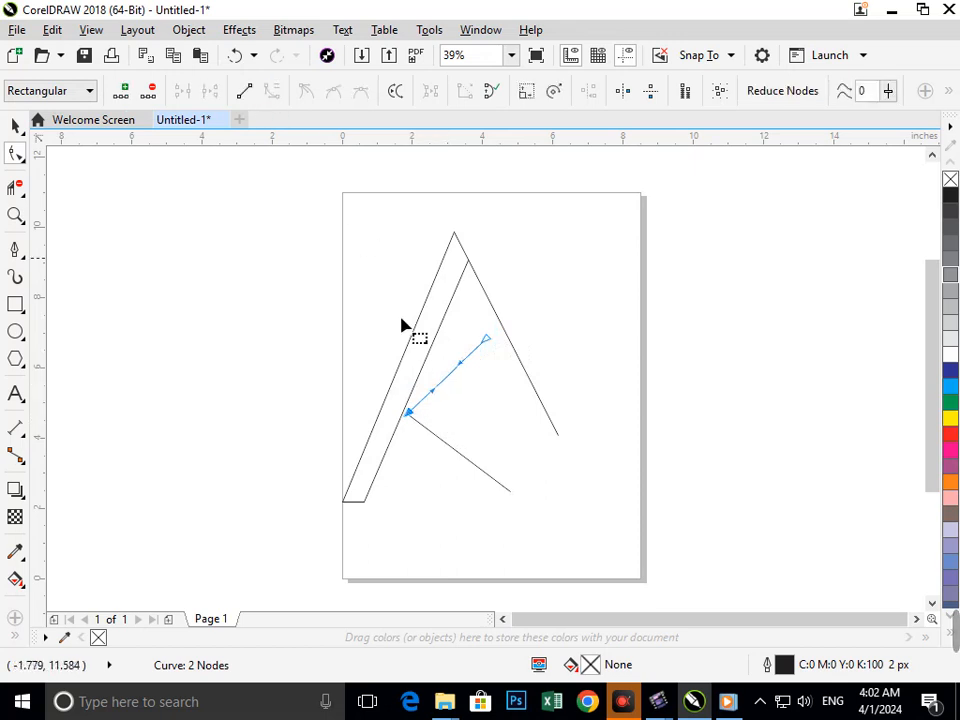
pyautogui.moveTo(443, 387); pyautogui.dragTo(452, 398)
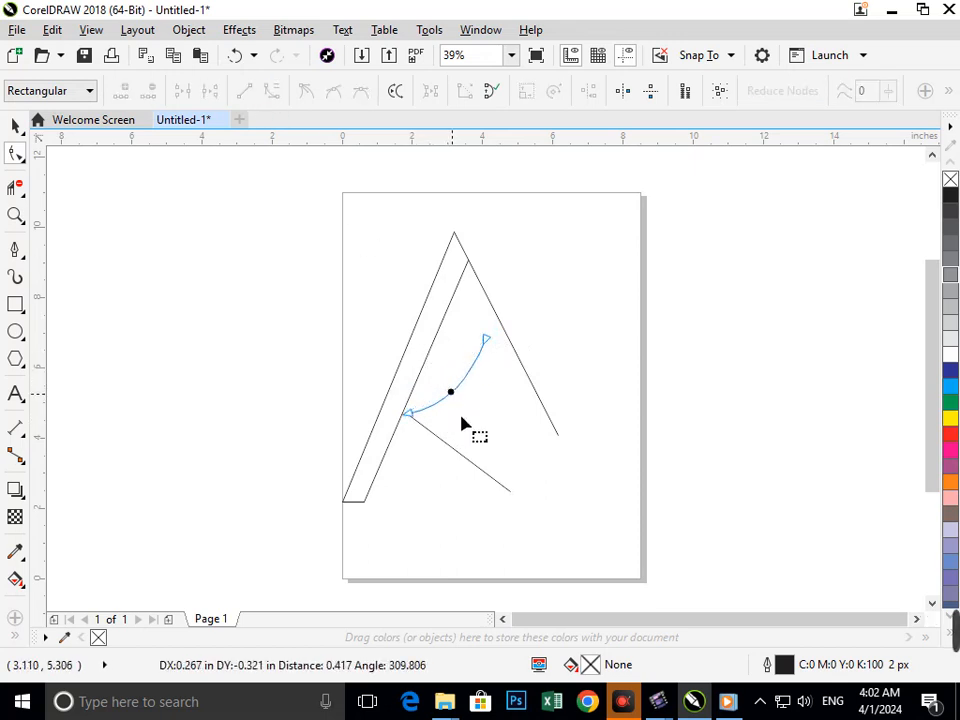
# Bend the lower inner line into a curve that bulges upward, mirroring the upper curve
pyautogui.click(459, 453)
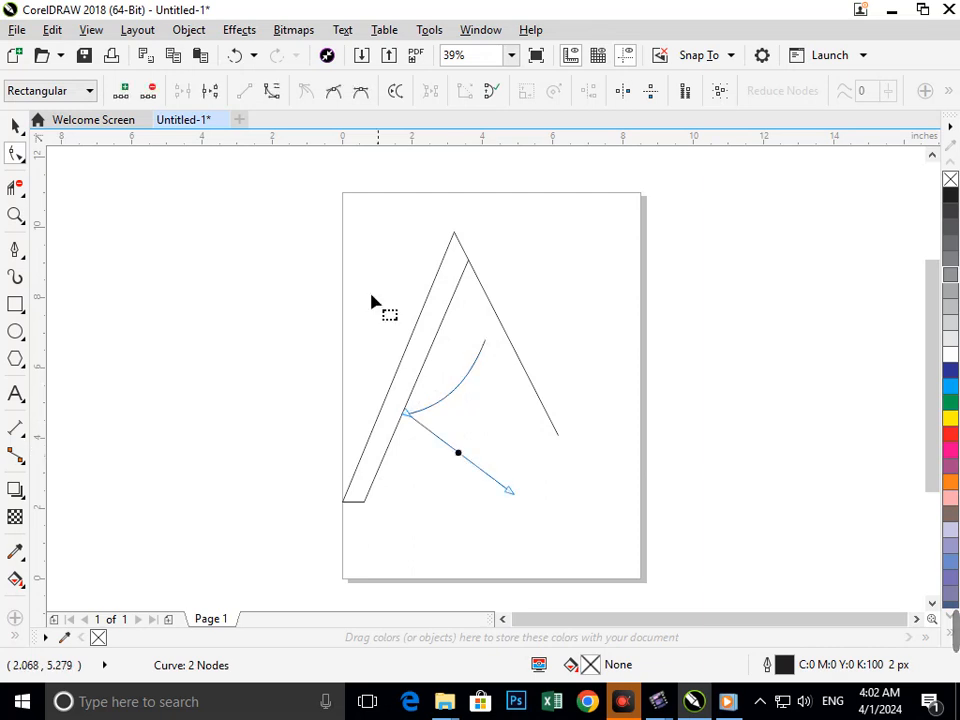
pyautogui.moveTo(470, 461); pyautogui.dragTo(477, 444)
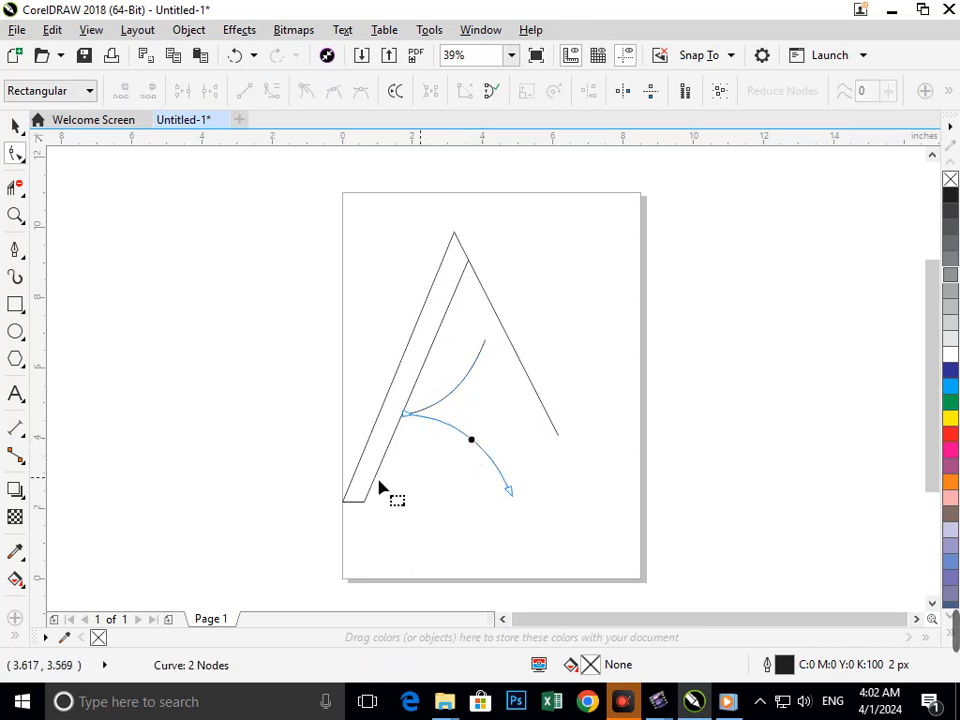
pyautogui.click(506, 541)
pyautogui.click(12, 126)
pyautogui.click(236, 492)
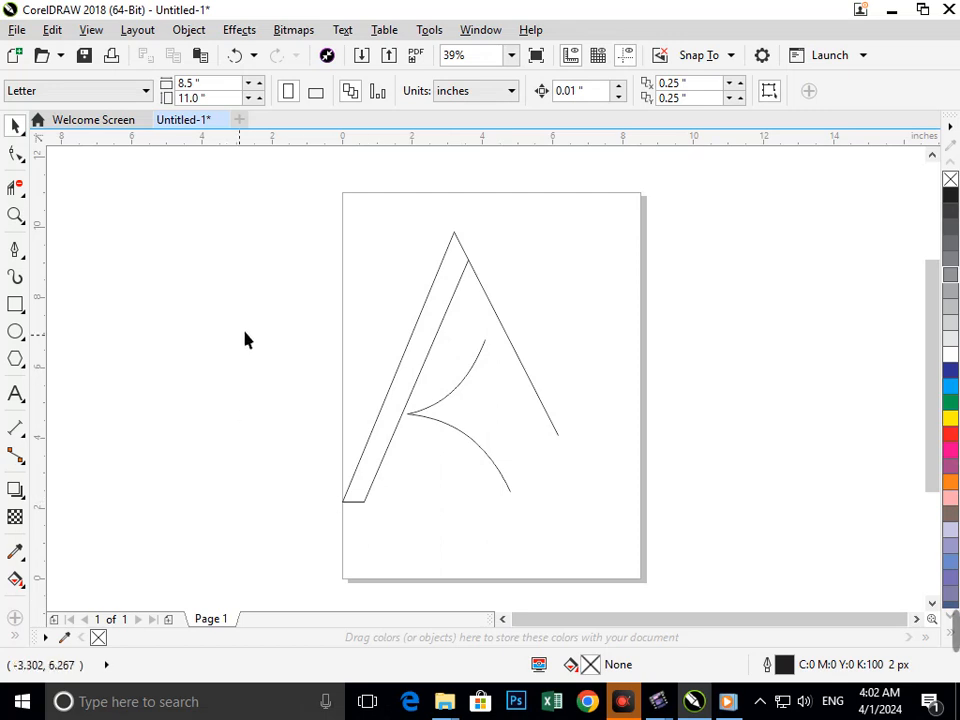
# Draw 2-point lines for the right leg's outer edge, the left leg's extension above the apex and a short diagonal across the right leg's lower end
pyautogui.click(15, 250)
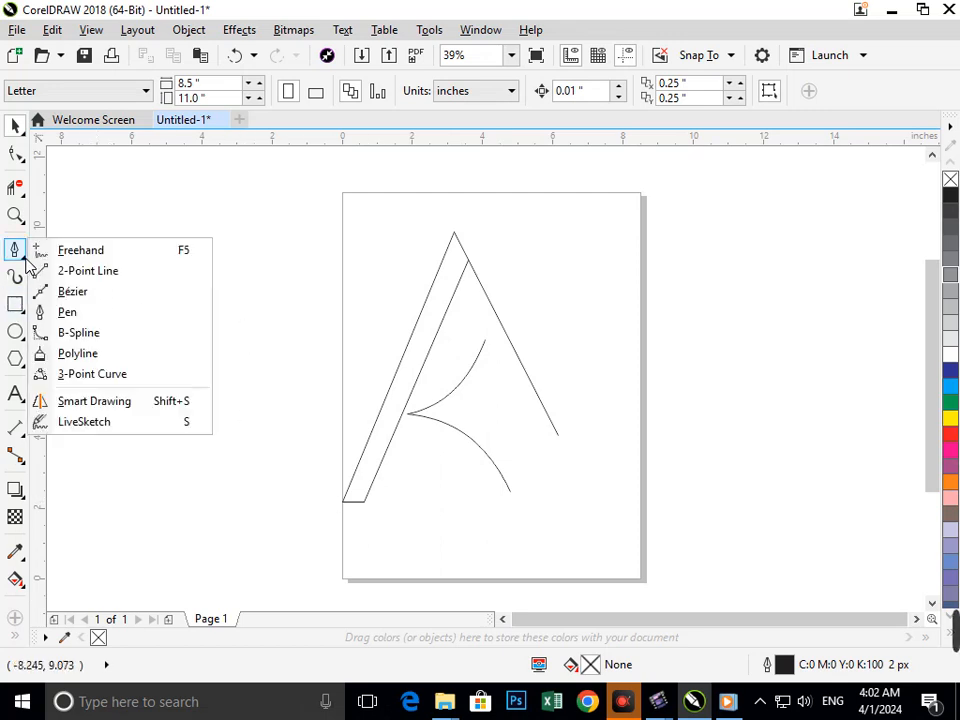
pyautogui.click(84, 271)
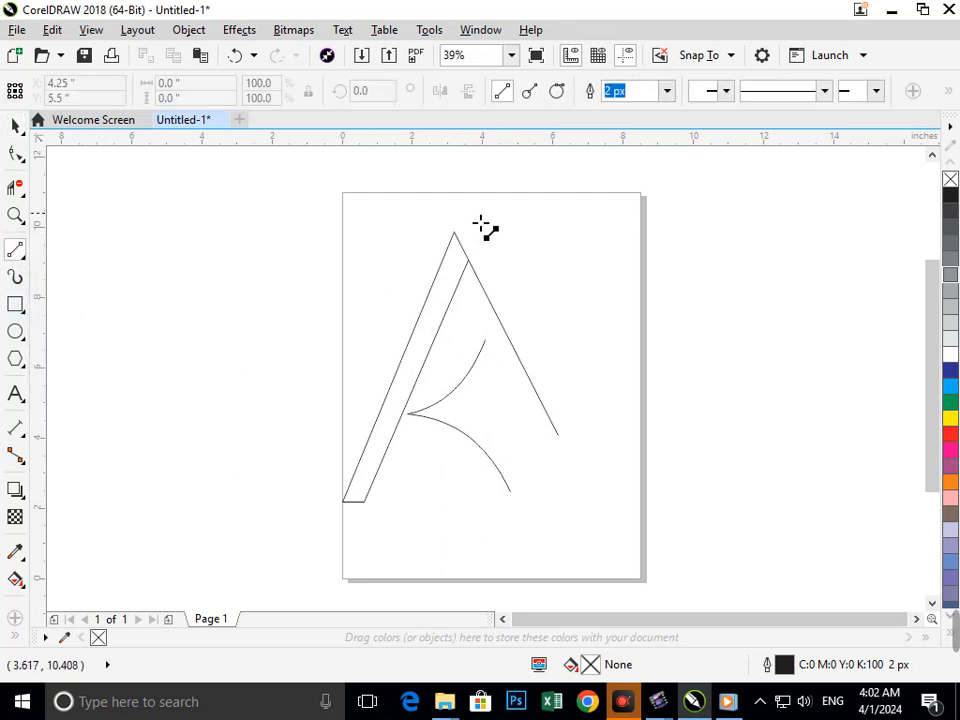
pyautogui.moveTo(481, 224); pyautogui.dragTo(614, 492)
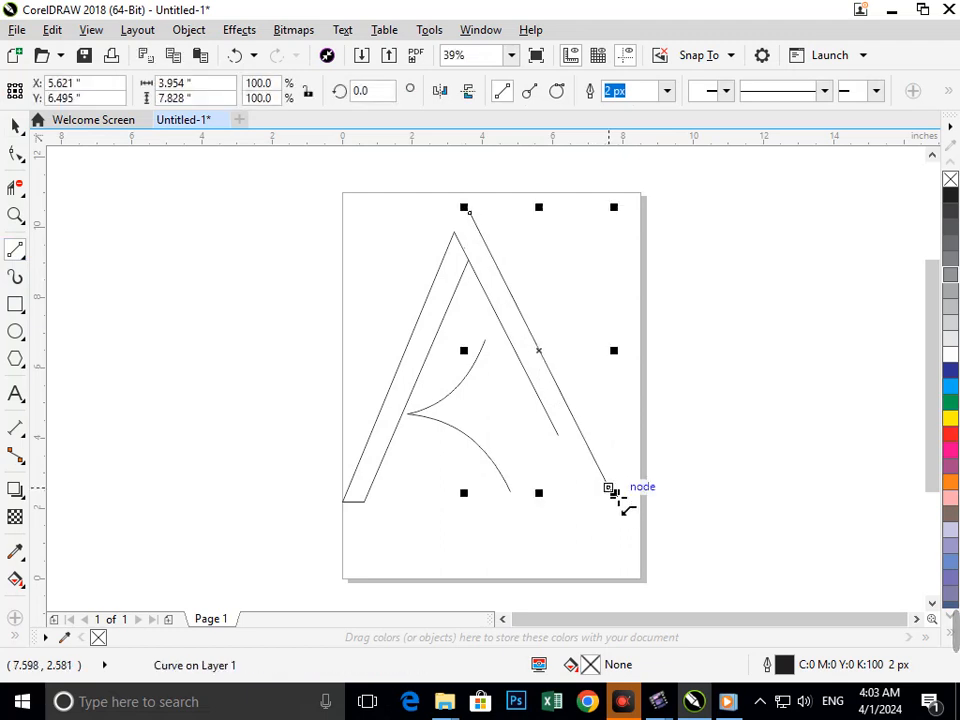
pyautogui.moveTo(480, 236); pyautogui.dragTo(524, 178)
pyautogui.moveTo(538, 509); pyautogui.dragTo(597, 393)
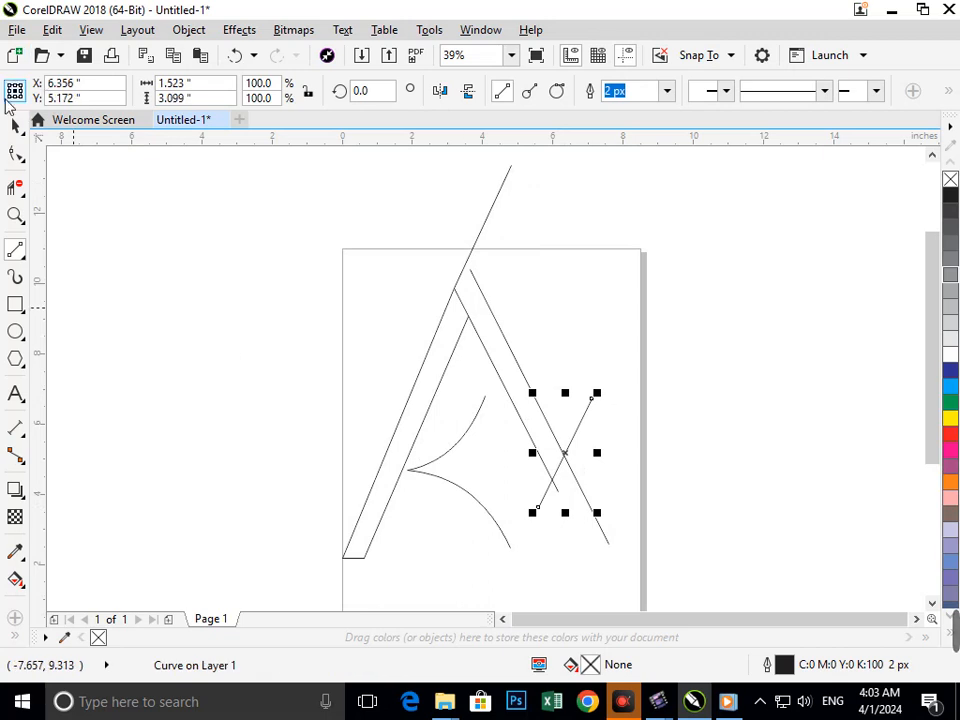
# Trim the overhanging segments at the right leg's lower end with Virtual Segment Delete to leave a closed slanted tip
pyautogui.click(16, 187)
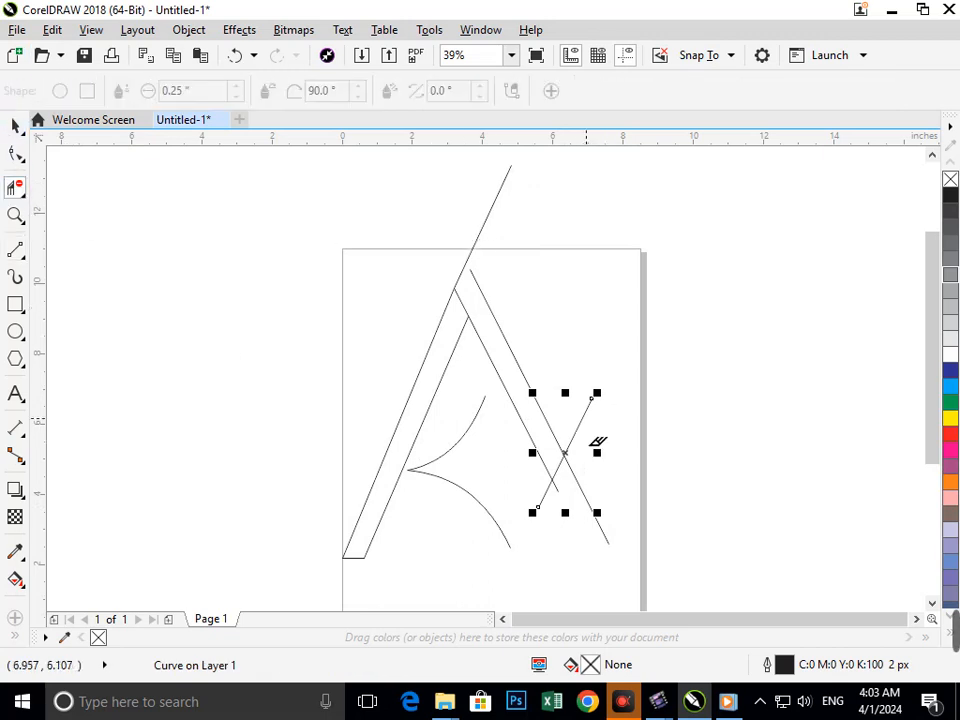
pyautogui.moveTo(576, 402); pyautogui.dragTo(611, 478)
pyautogui.moveTo(556, 527); pyautogui.dragTo(602, 530)
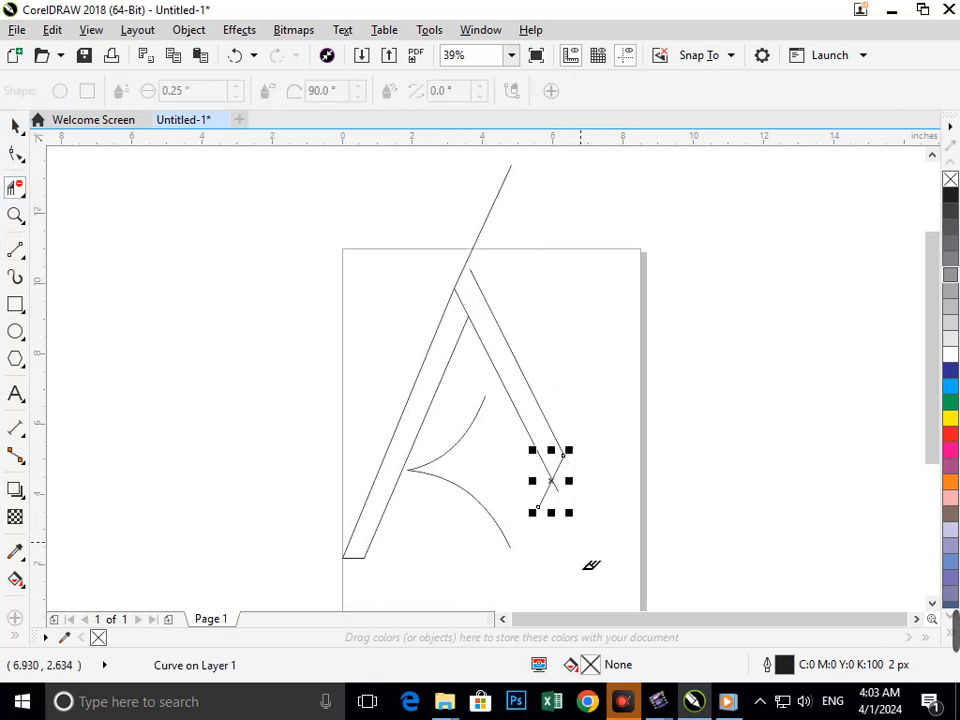
pyautogui.click(541, 511)
pyautogui.press('F2')
pyautogui.moveTo(512, 450); pyautogui.dragTo(639, 534)
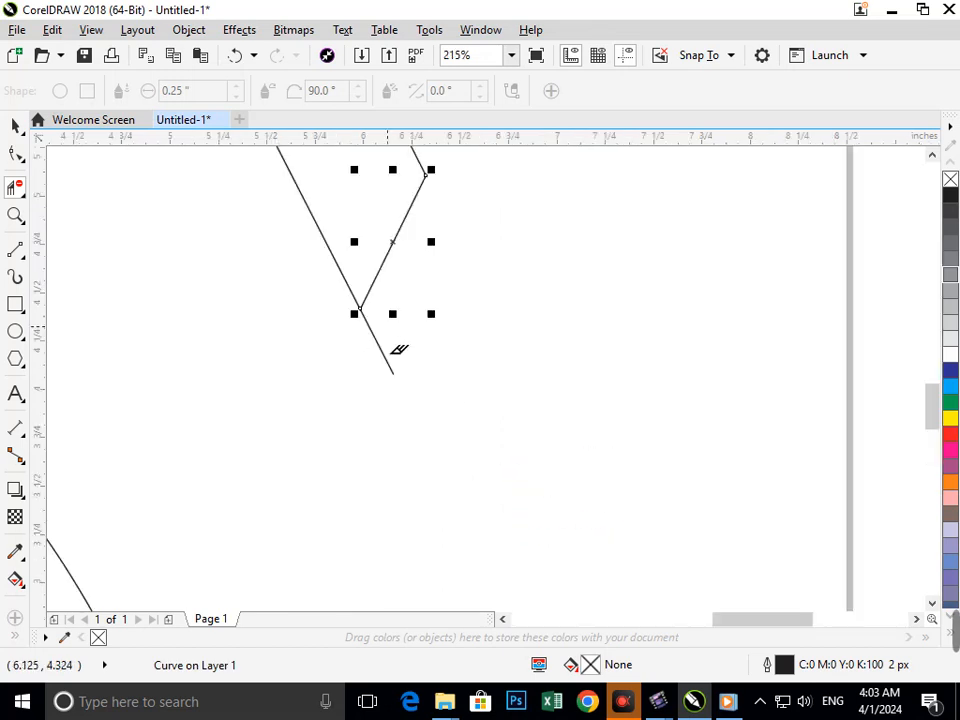
pyautogui.keyDown('shift'); pyautogui.click(364, 341); pyautogui.keyUp('shift')
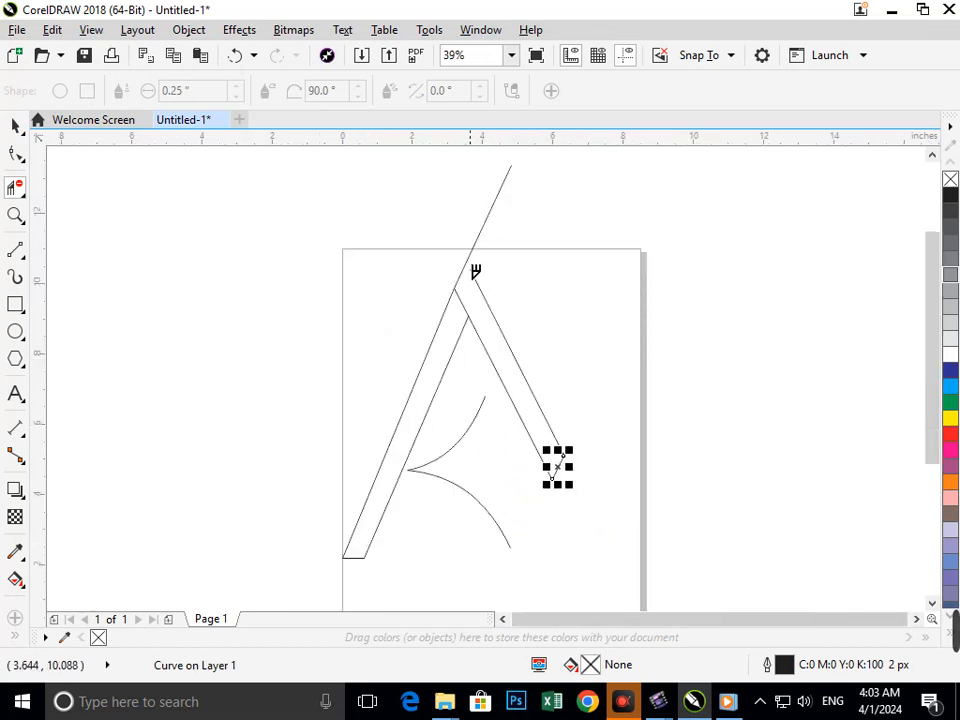
# Extend the right leg's outer edge up to the left leg's extension line and trim the excess beyond their crossing to form a pointed apex
pyautogui.click(16, 154)
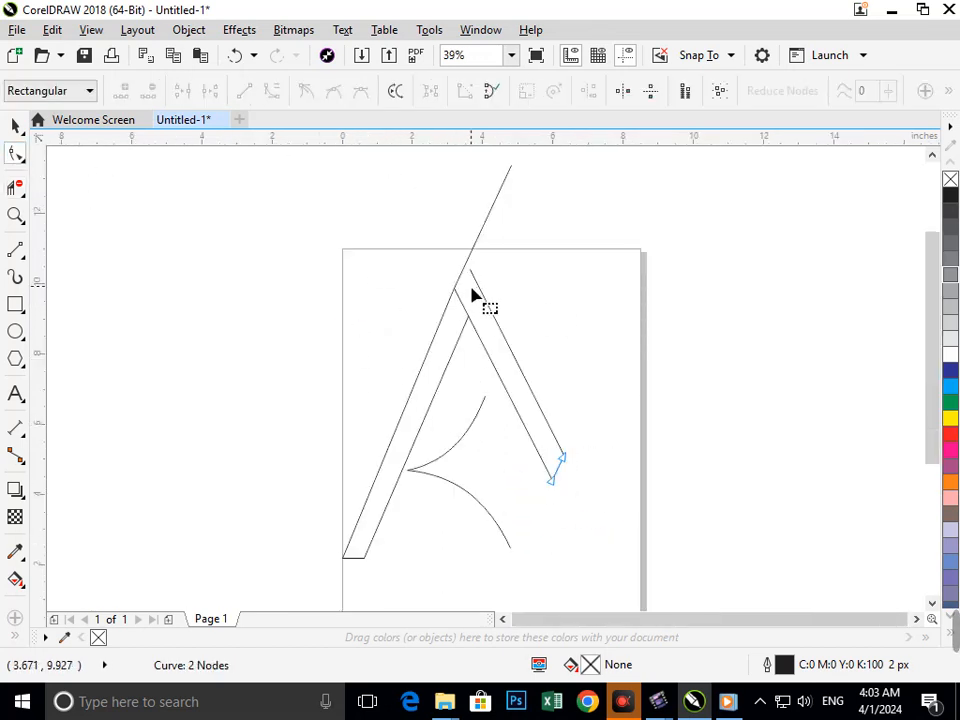
pyautogui.moveTo(471, 272); pyautogui.dragTo(462, 247)
pyautogui.click(18, 188)
pyautogui.moveTo(478, 194); pyautogui.dragTo(520, 228)
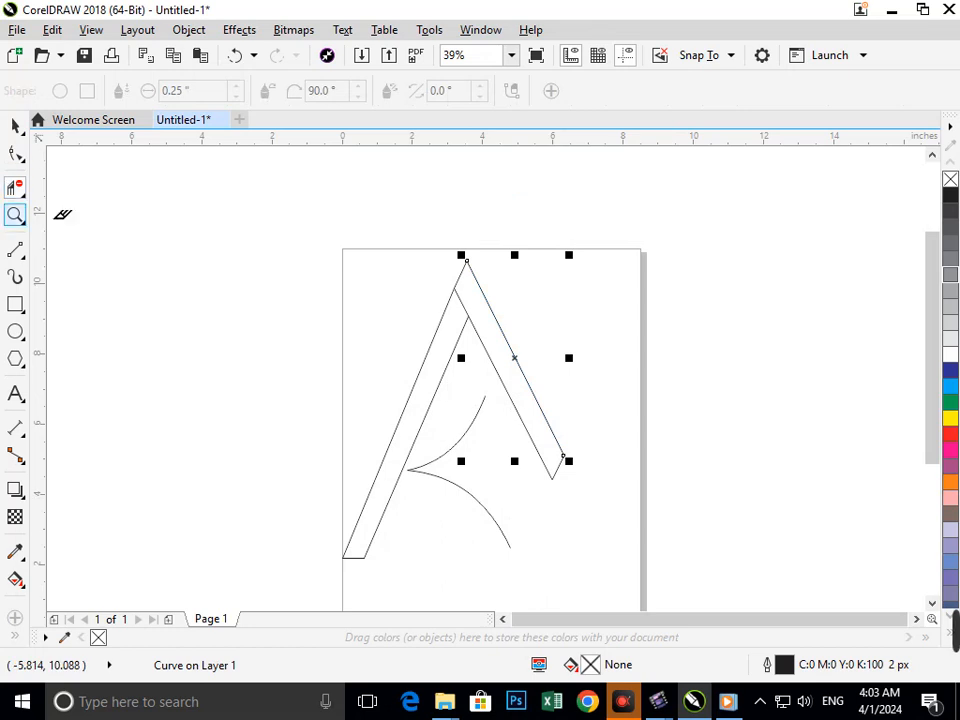
# Select the two inner curves beside the left leg and group them
pyautogui.click(15, 124)
pyautogui.click(528, 532)
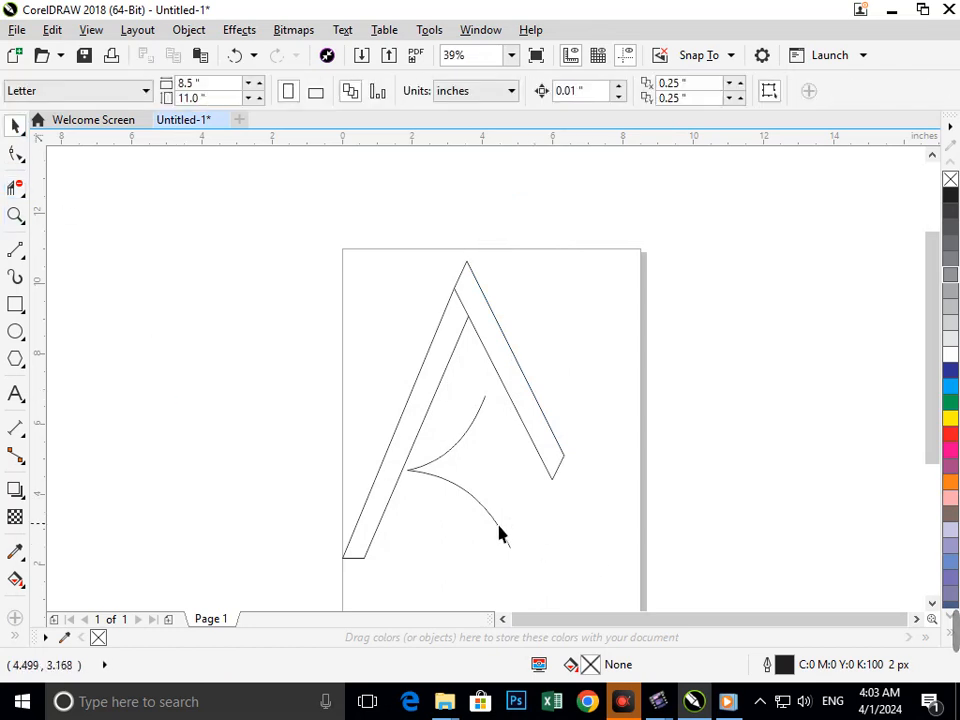
pyautogui.moveTo(499, 527); pyautogui.dragTo(456, 454)
pyautogui.keyDown('shift'); pyautogui.click(461, 450); pyautogui.keyUp('shift')
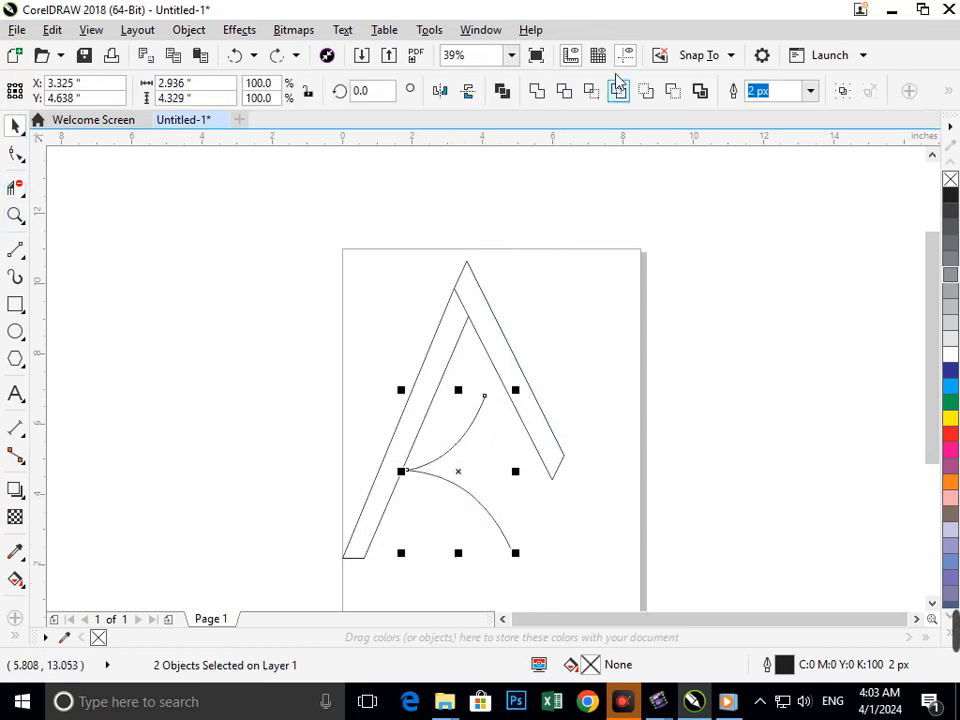
pyautogui.hotkey('ctrl', 'g')
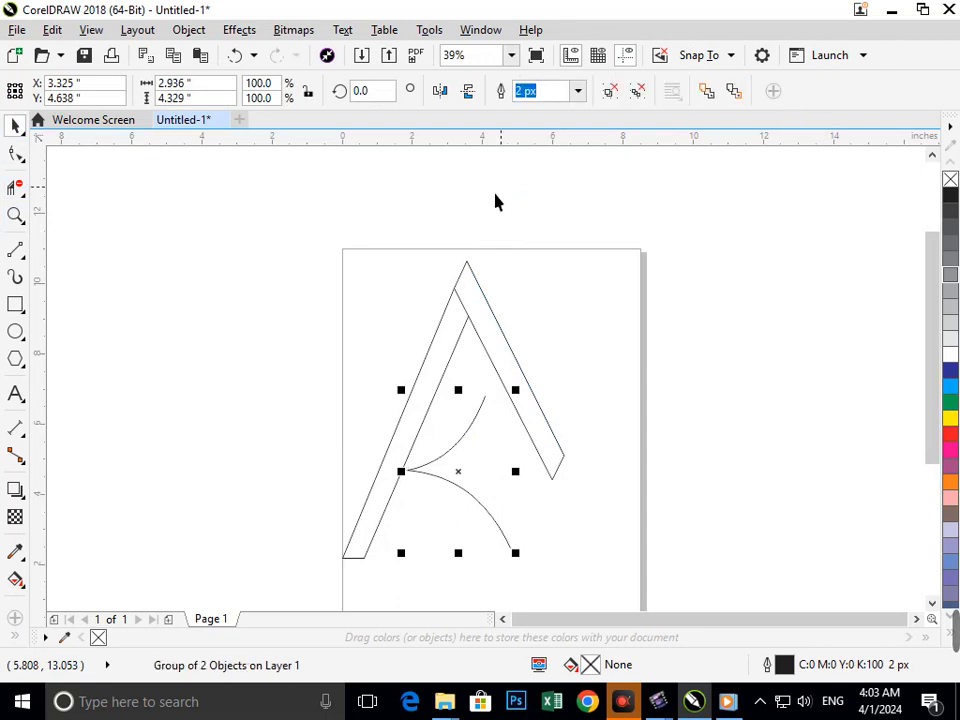
# Set the outline width of the two grouped inner curves to 200 px
pyautogui.click(578, 92)
pyautogui.click(557, 267)
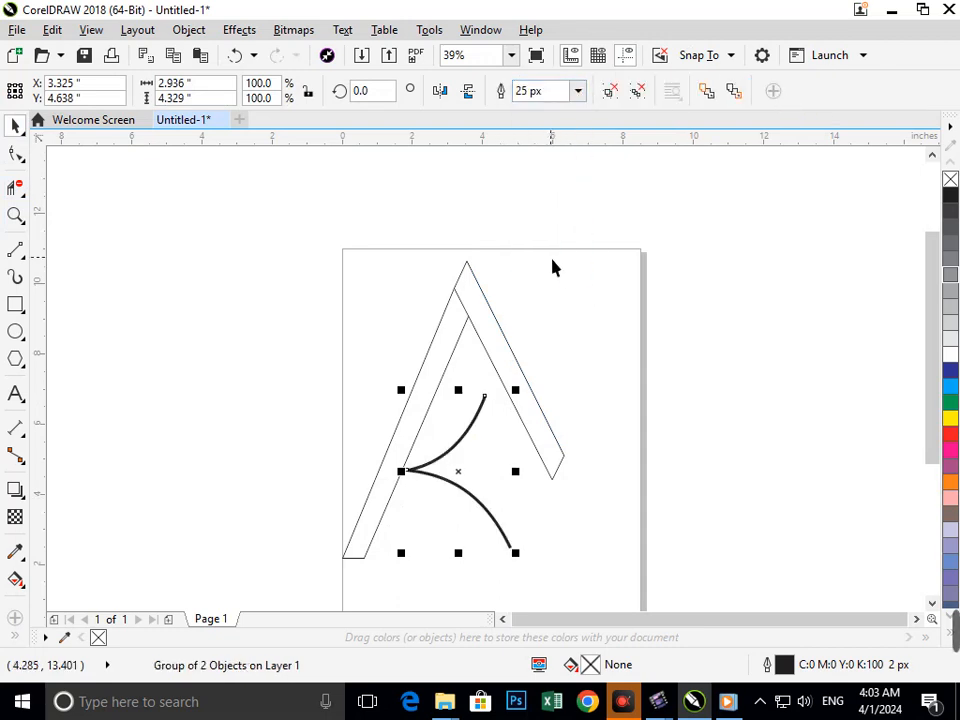
pyautogui.click(569, 91)
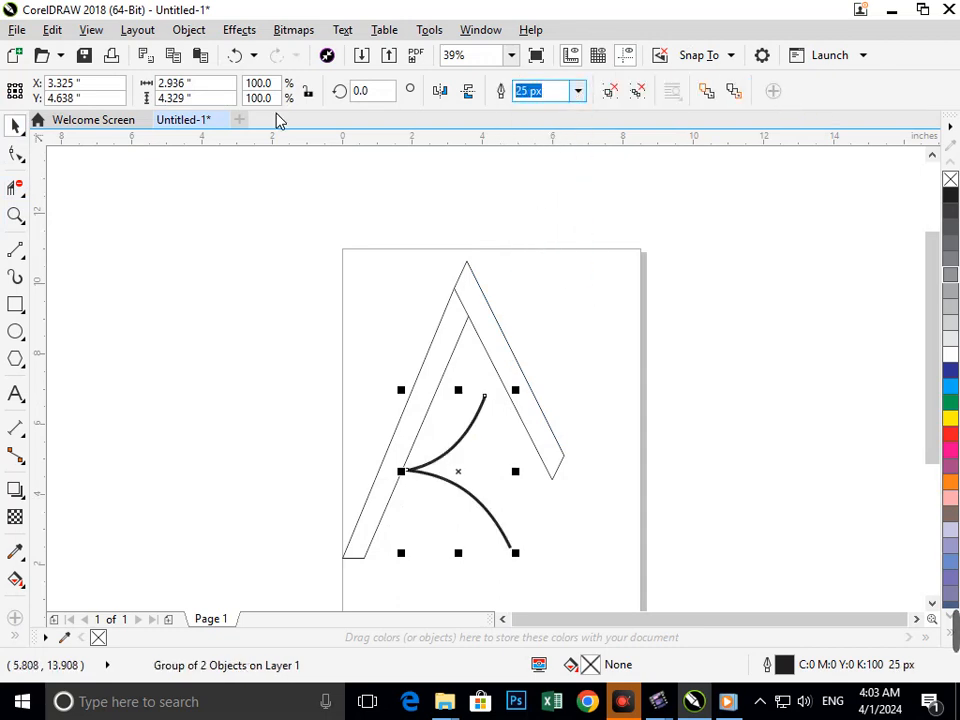
pyautogui.write('100')
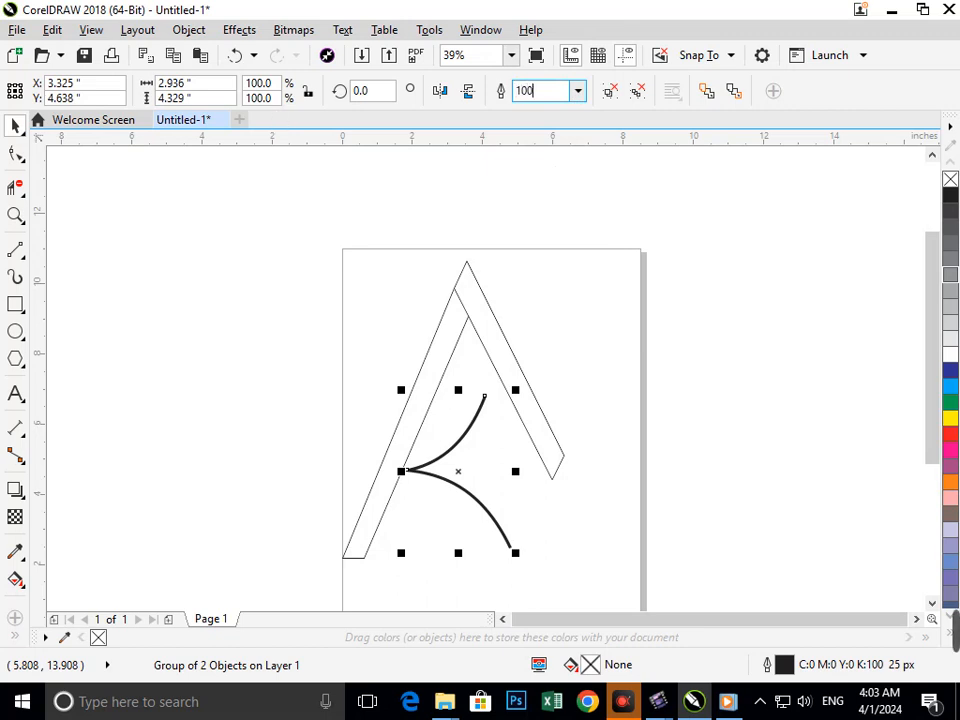
pyautogui.press('Return')
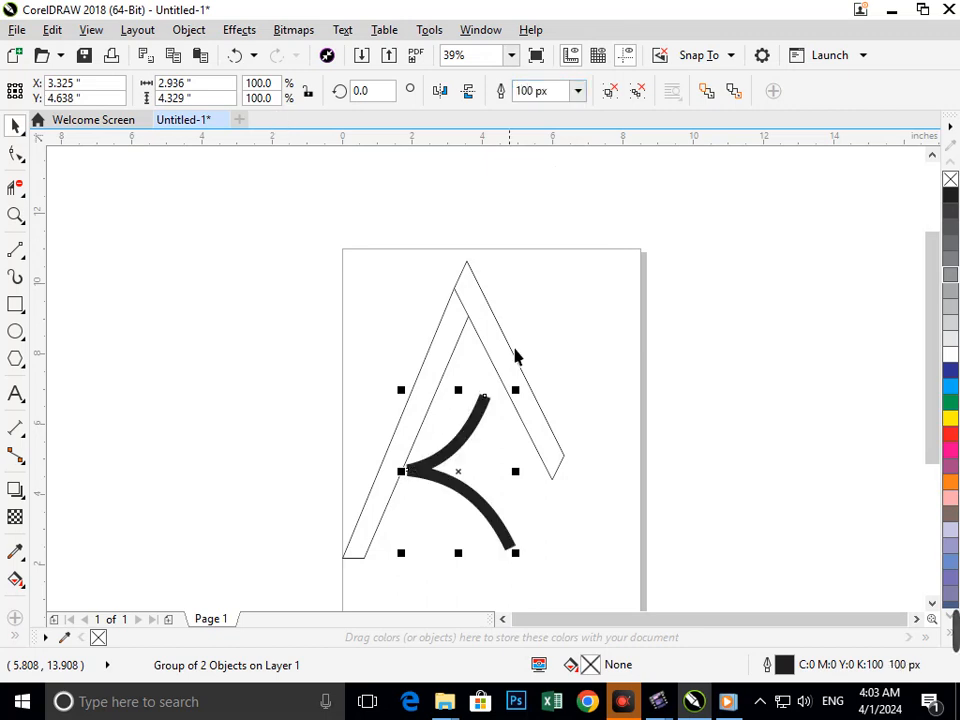
pyautogui.click(540, 92)
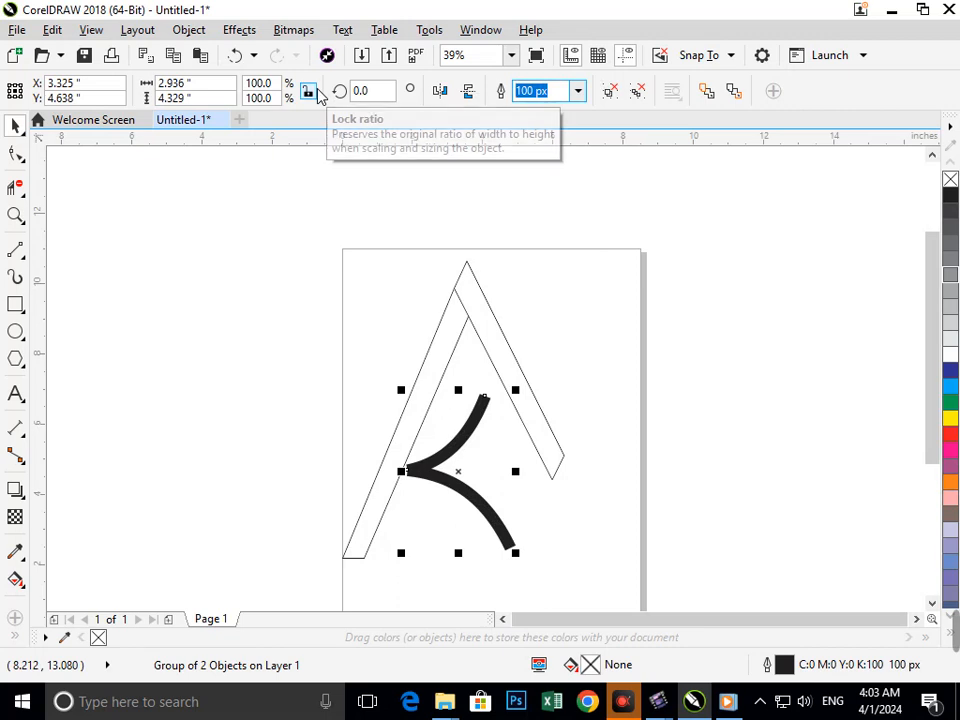
pyautogui.write('200')
pyautogui.press('Return')
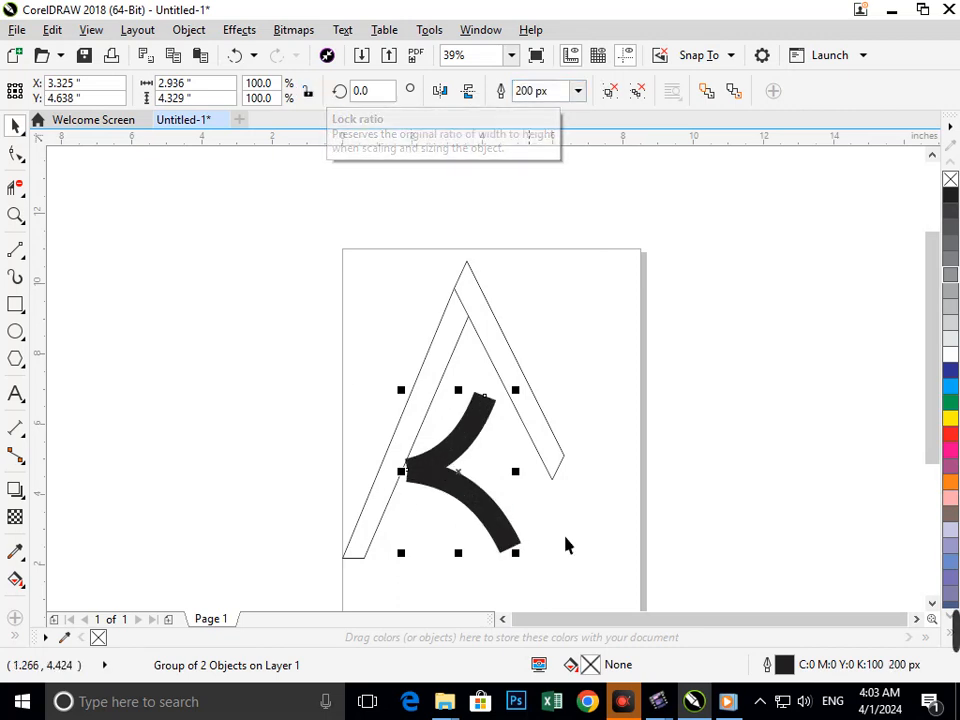
pyautogui.click(703, 521)
pyautogui.scroll(-1, 474, 442)
pyautogui.scroll(1, 568, 444)
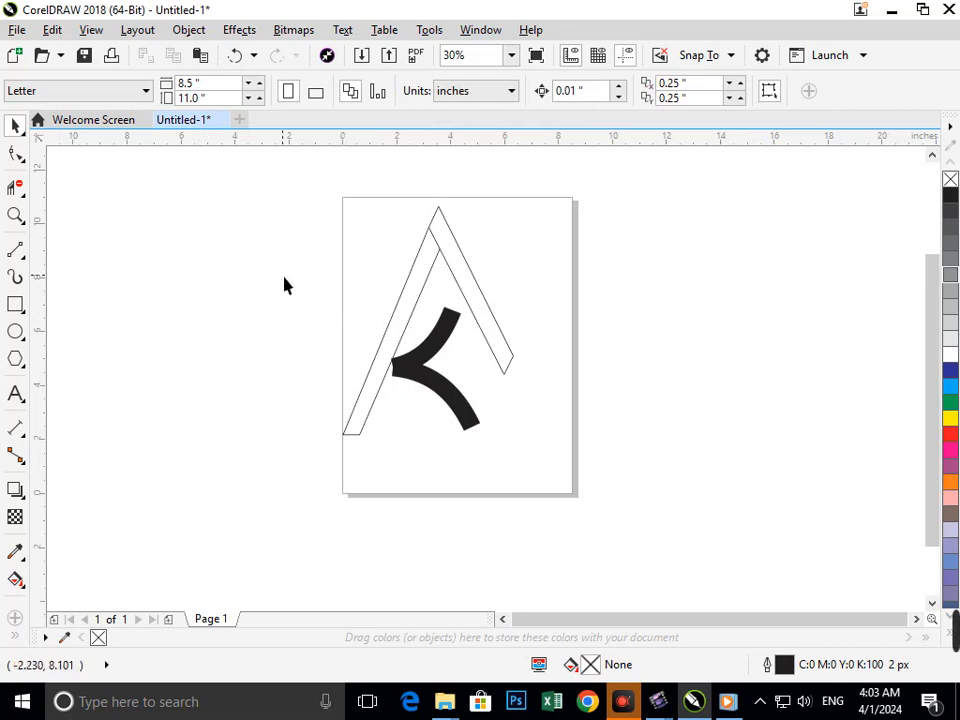
pyautogui.click(24, 305)
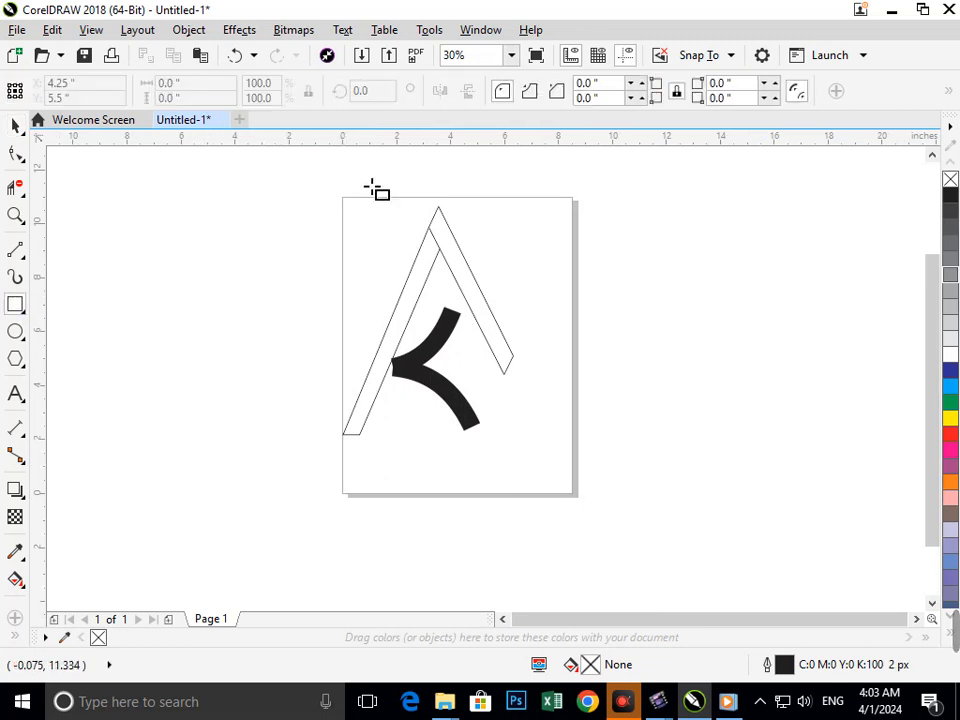
pyautogui.moveTo(382, 160)
pyautogui.mouseDown()
pyautogui.moveTo(510, 303)
pyautogui.moveTo(536, 292)
pyautogui.moveTo(537, 309)
pyautogui.moveTo(527, 313)
pyautogui.moveTo(520, 301)
pyautogui.mouseUp()
pyautogui.click(15, 125)
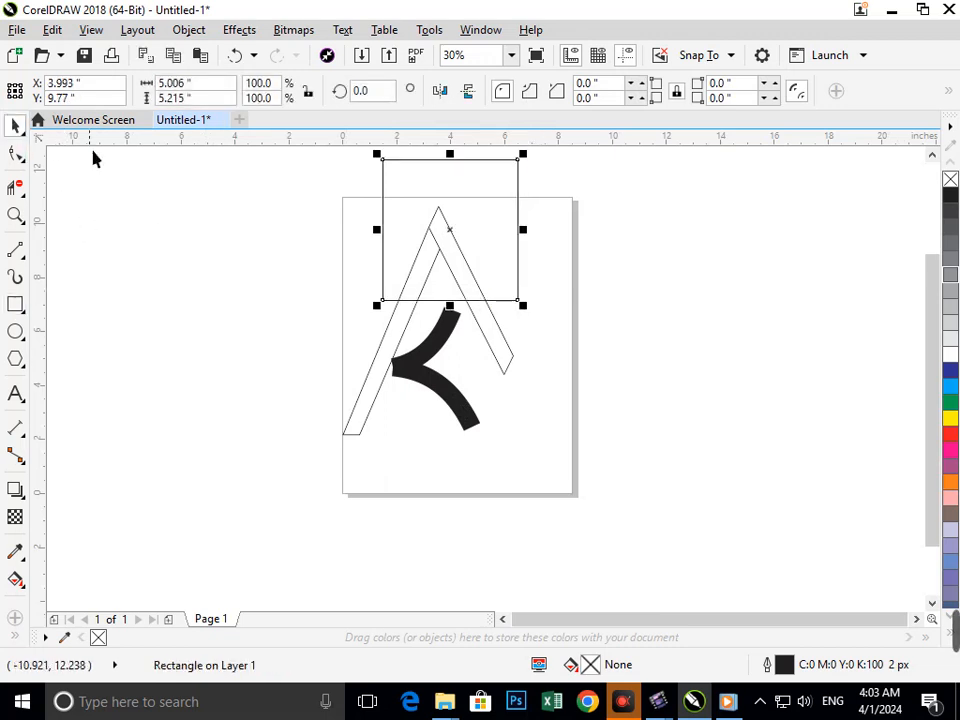
pyautogui.click(400, 253)
pyautogui.moveTo(400, 253); pyautogui.dragTo(388, 242)
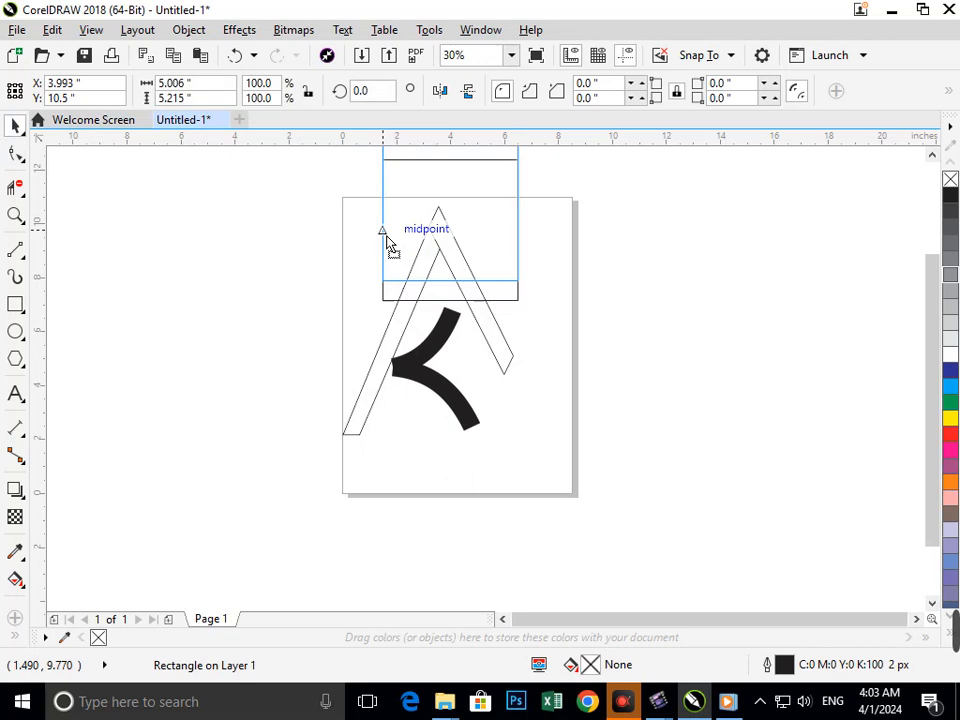
pyautogui.click(302, 283)
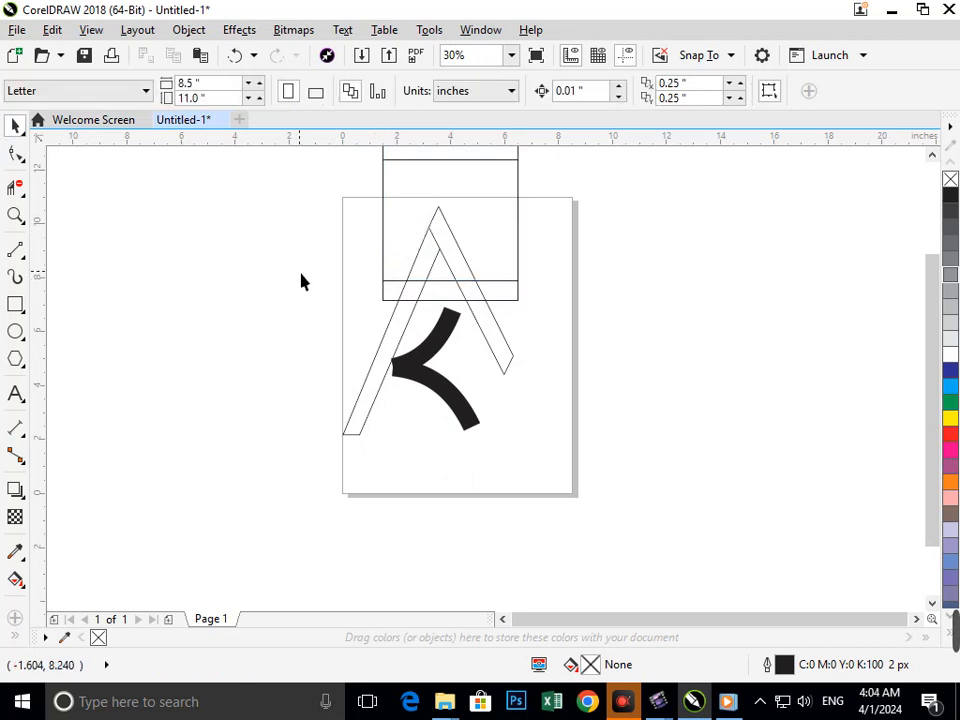
pyautogui.hotkey('ctrl', 'z')
pyautogui.hotkey('ctrl', 'z')
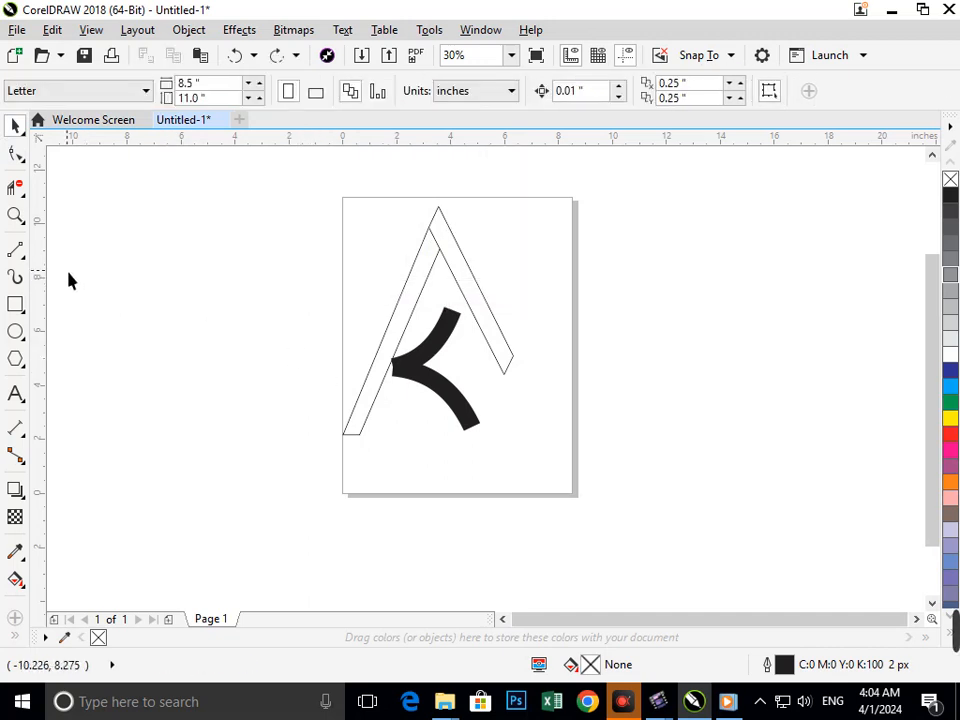
pyautogui.click(15, 153)
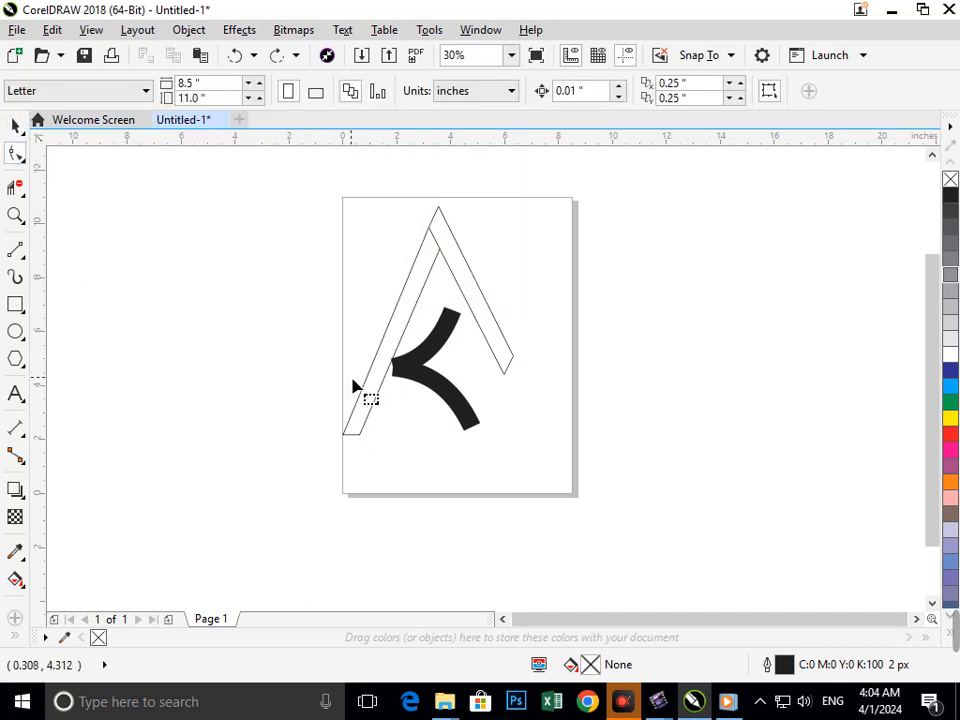
pyautogui.moveTo(381, 354); pyautogui.dragTo(468, 438)
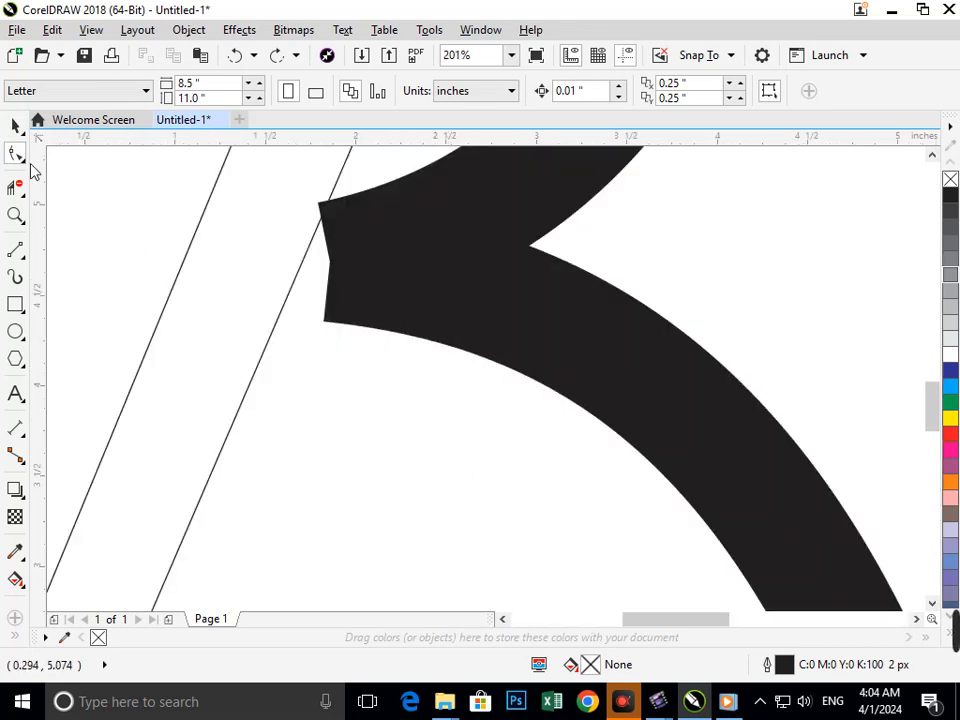
pyautogui.click(335, 280)
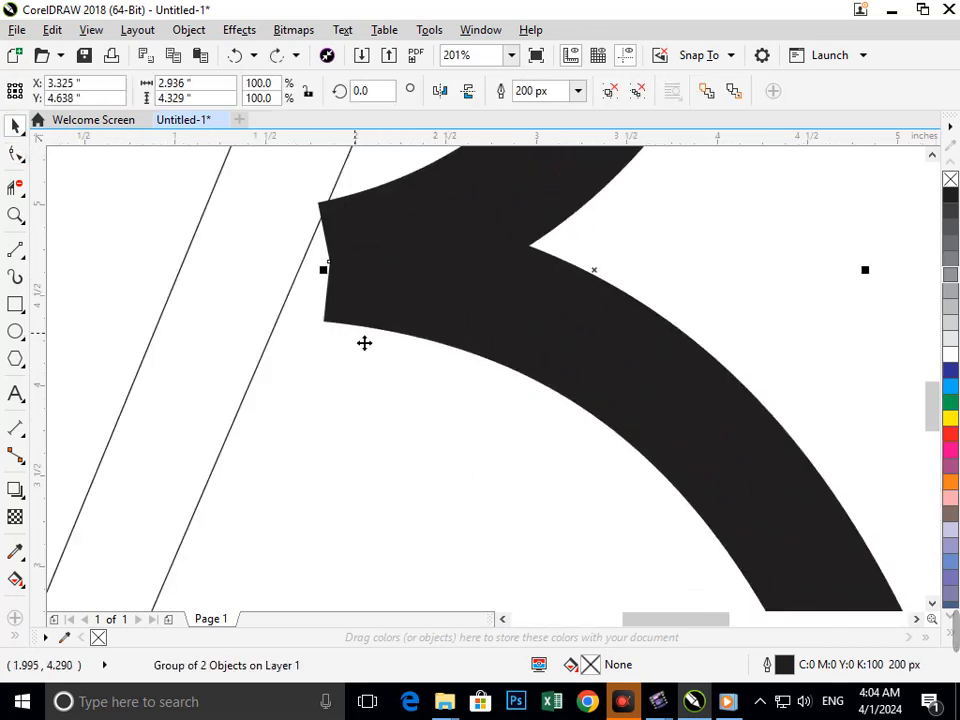
pyautogui.click(15, 153)
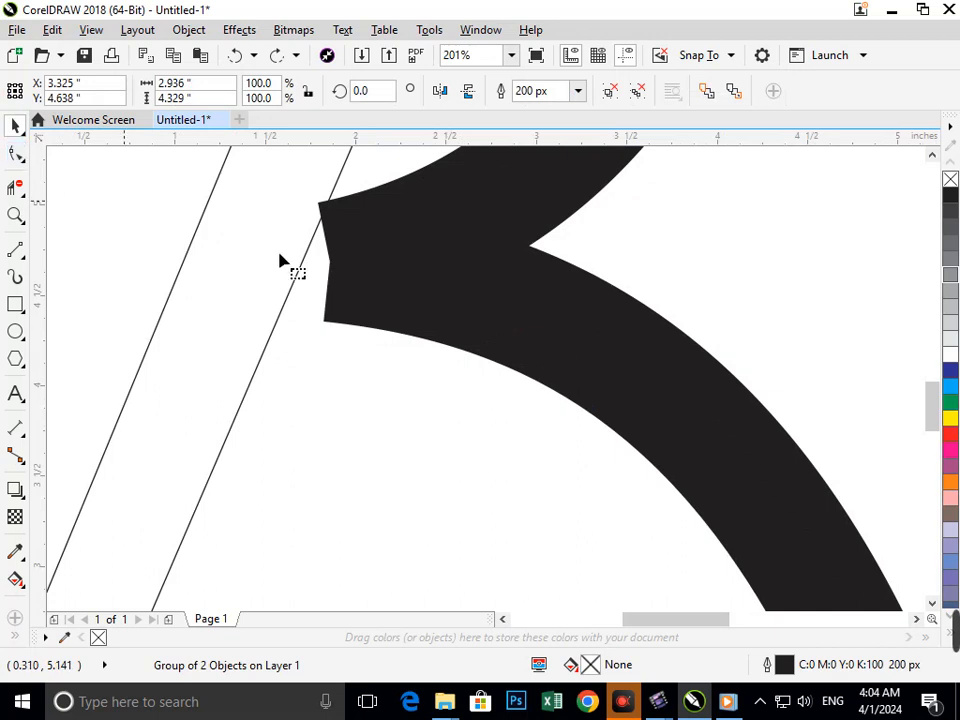
pyautogui.click(358, 283)
pyautogui.click(15, 127)
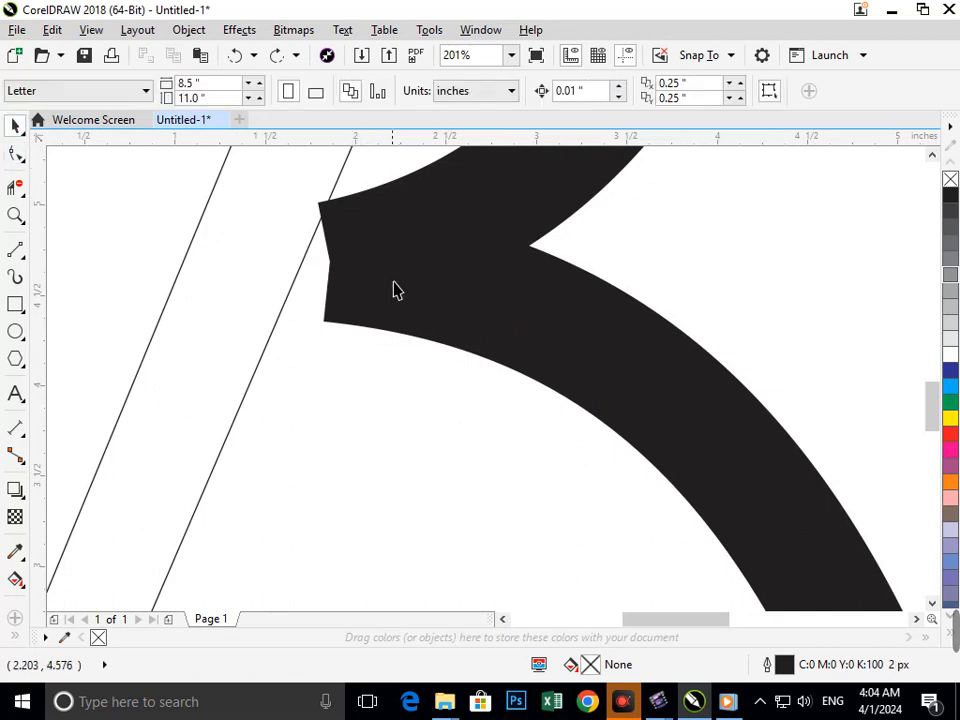
pyautogui.moveTo(393, 281); pyautogui.dragTo(412, 350)
pyautogui.scroll(-6, 404, 375)
pyautogui.hotkey('ctrl', 'z')
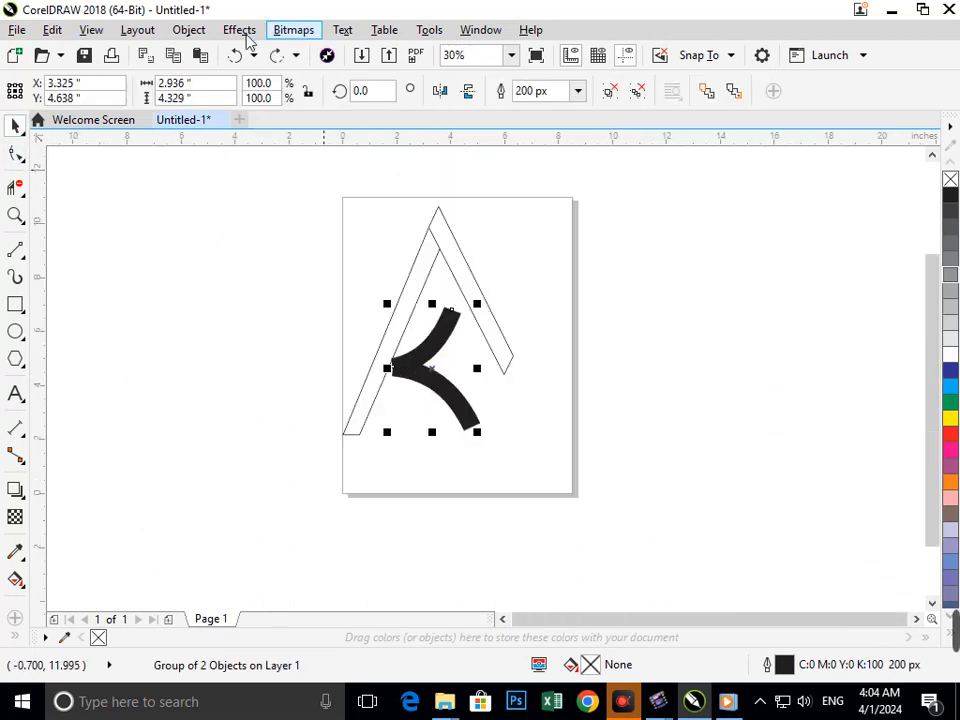
pyautogui.click(189, 29)
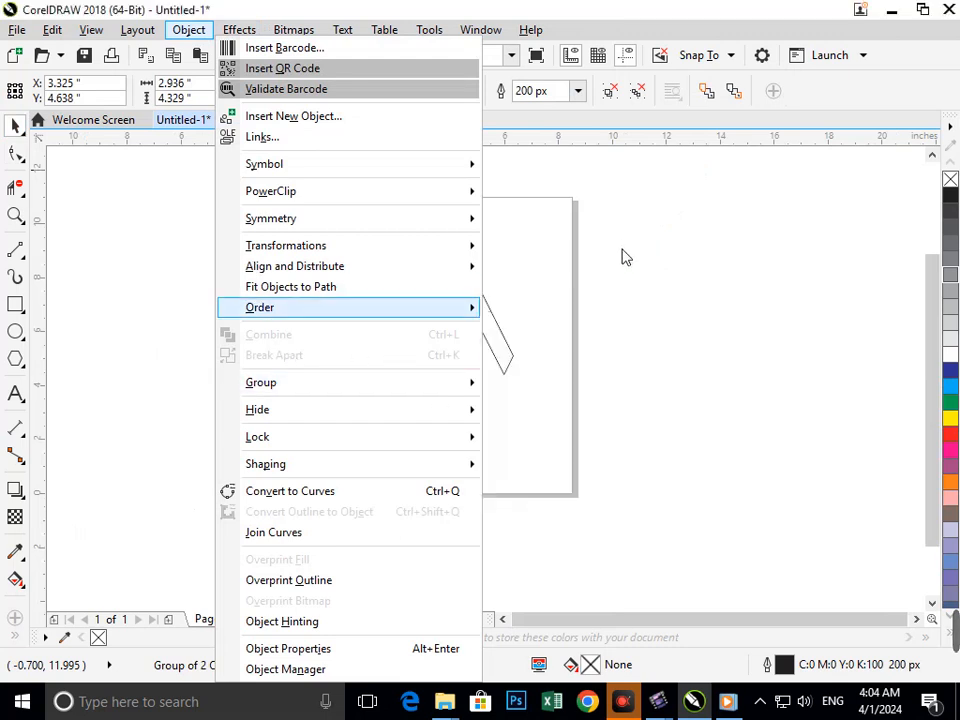
pyautogui.click(591, 337)
pyautogui.moveTo(459, 399); pyautogui.dragTo(469, 450)
pyautogui.hotkey('ctrl', 'z')
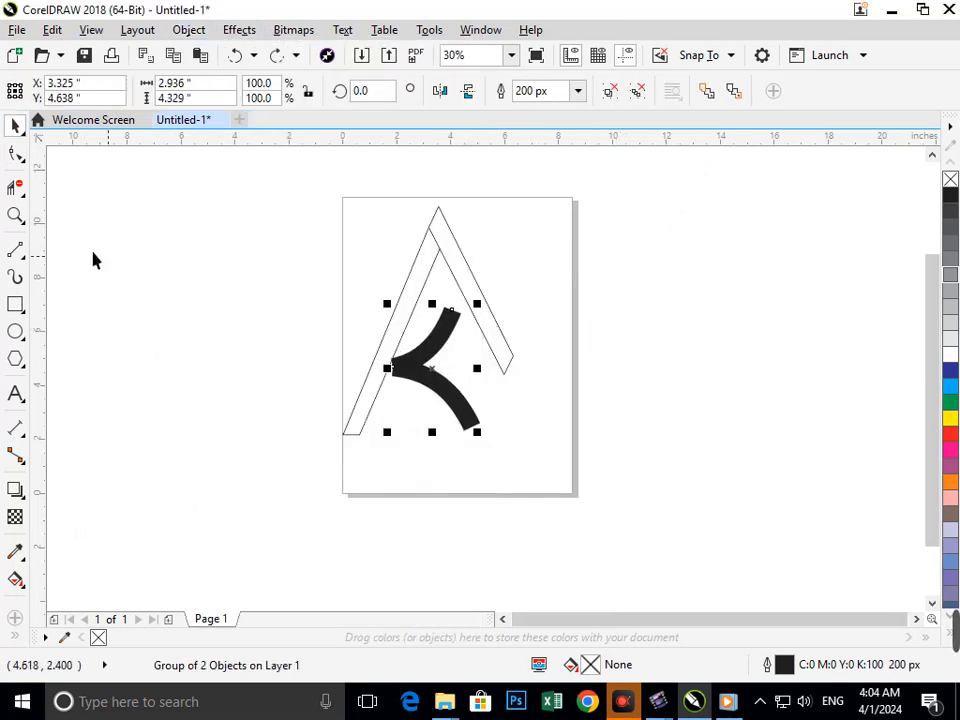
pyautogui.click(15, 154)
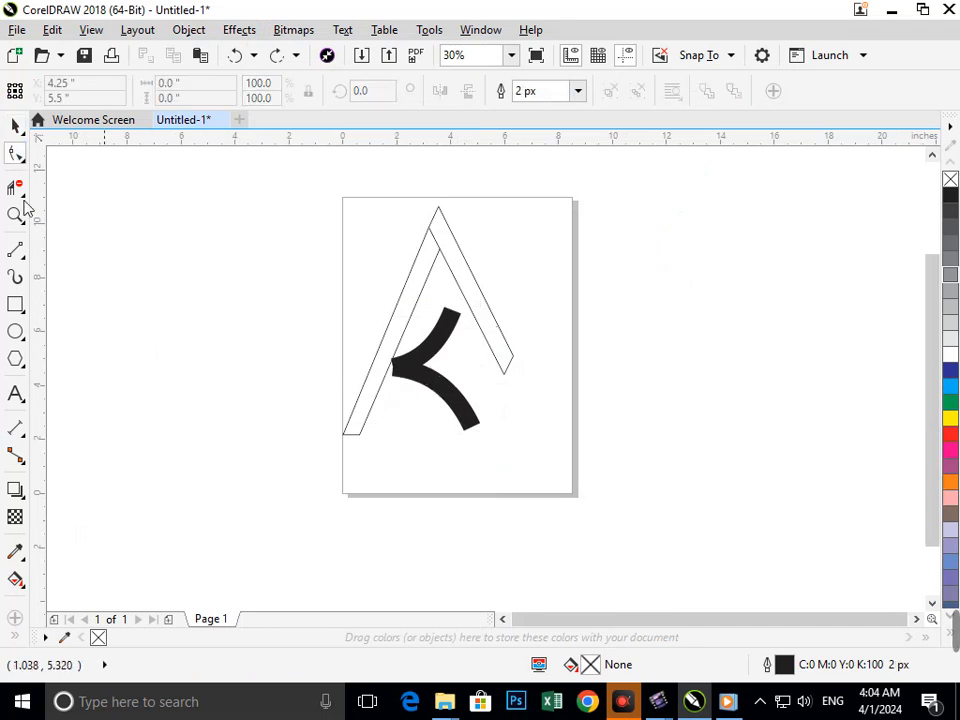
# Ungroup the two thick inner curves and convert the lower curve's outline to an object
pyautogui.click(15, 124)
pyautogui.click(432, 397)
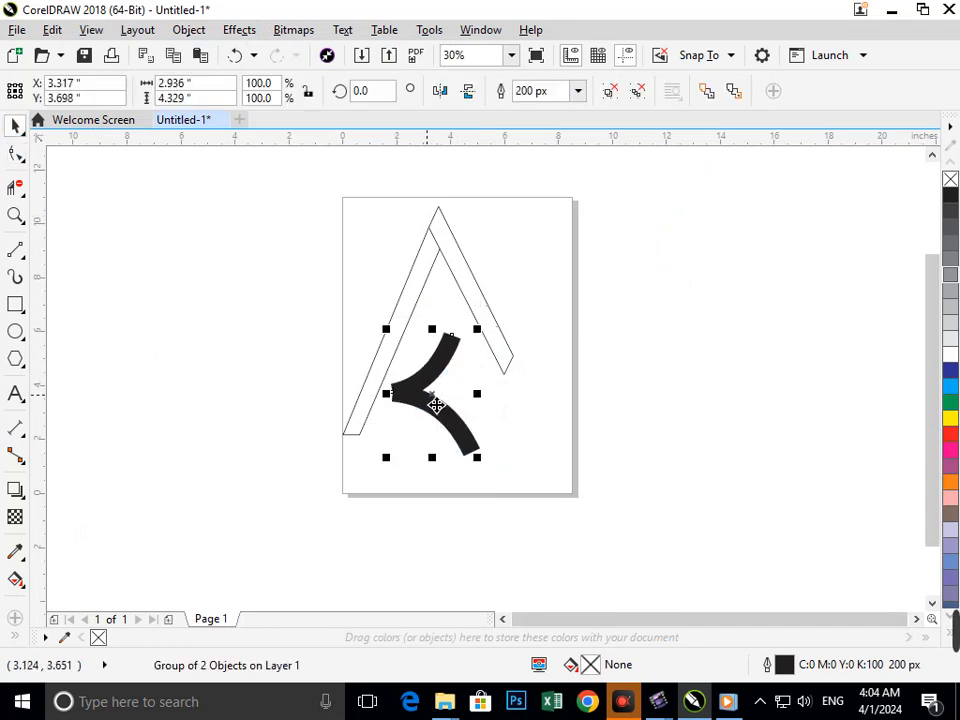
pyautogui.click(638, 91)
pyautogui.click(454, 422)
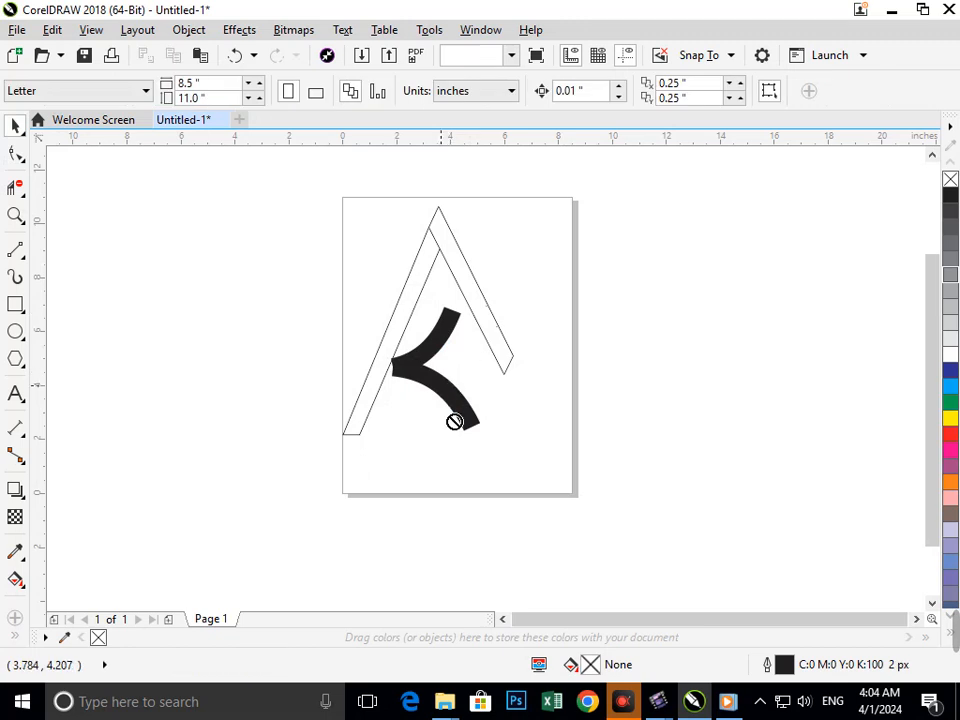
pyautogui.click(455, 408)
pyautogui.click(189, 30)
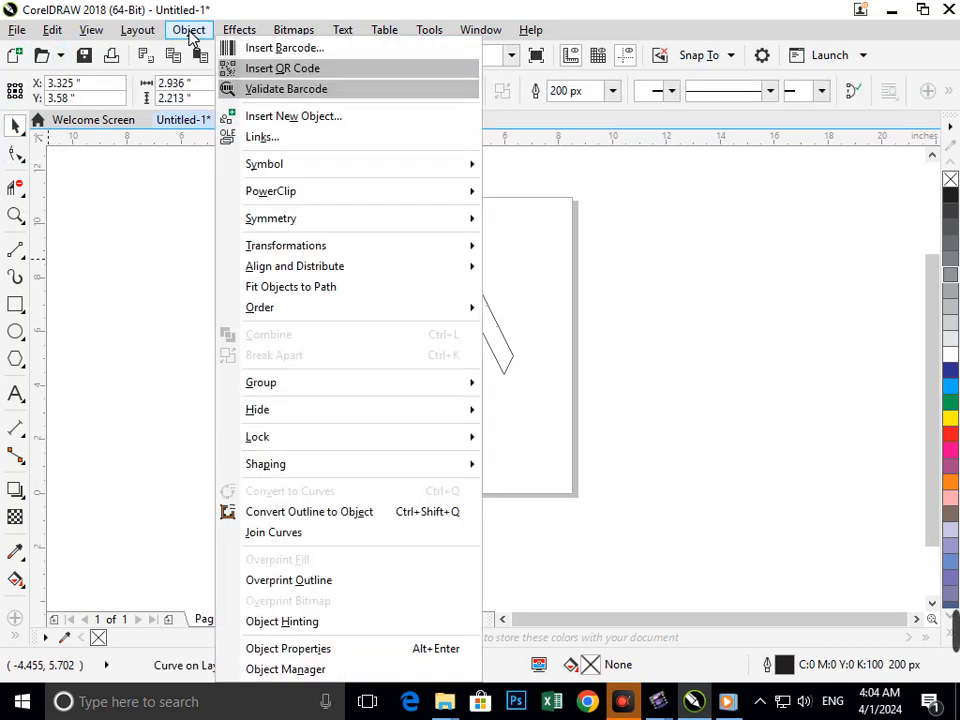
pyautogui.click(280, 533)
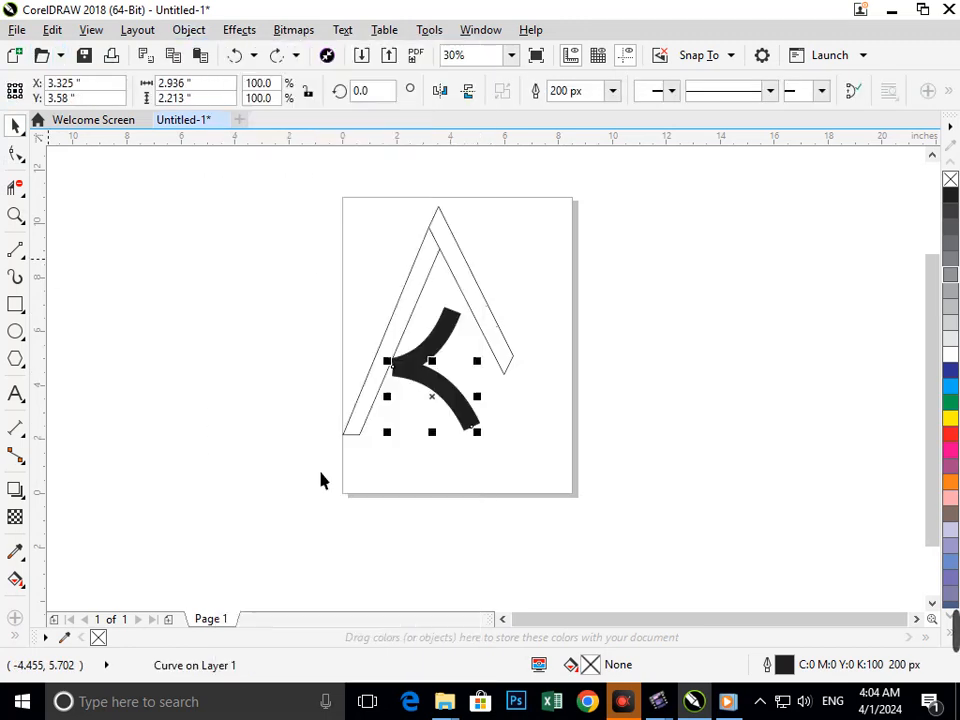
# Reshape the lower curved stroke by its nodes so its slanted end lies flush against the left leg's inner edge
pyautogui.click(16, 155)
pyautogui.scroll(4, 377, 369)
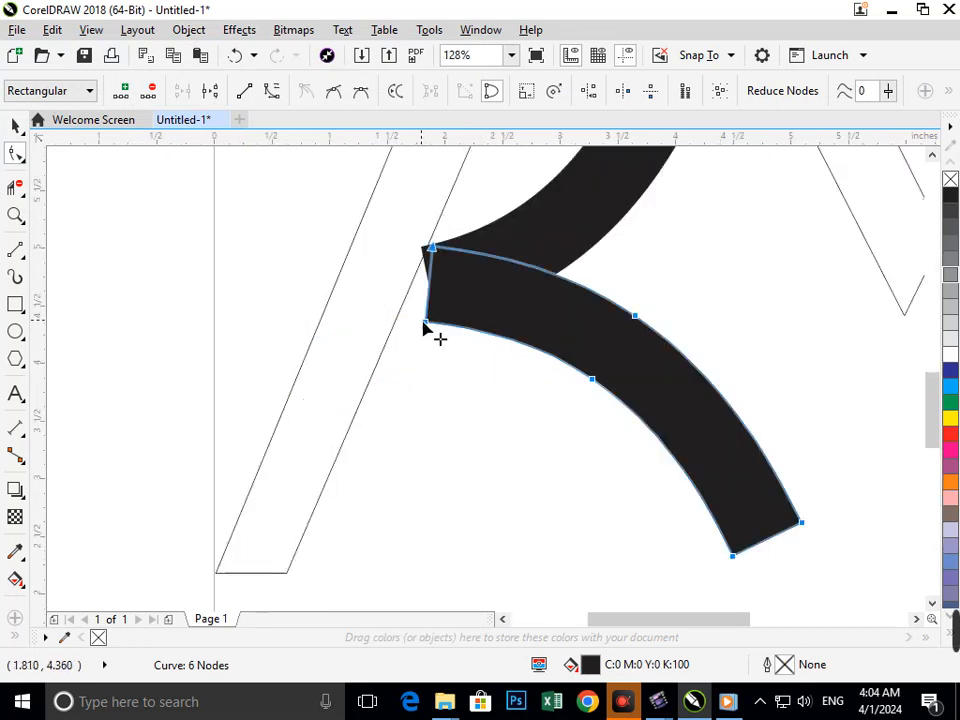
pyautogui.moveTo(425, 326); pyautogui.dragTo(399, 325)
pyautogui.moveTo(422, 264); pyautogui.dragTo(443, 277)
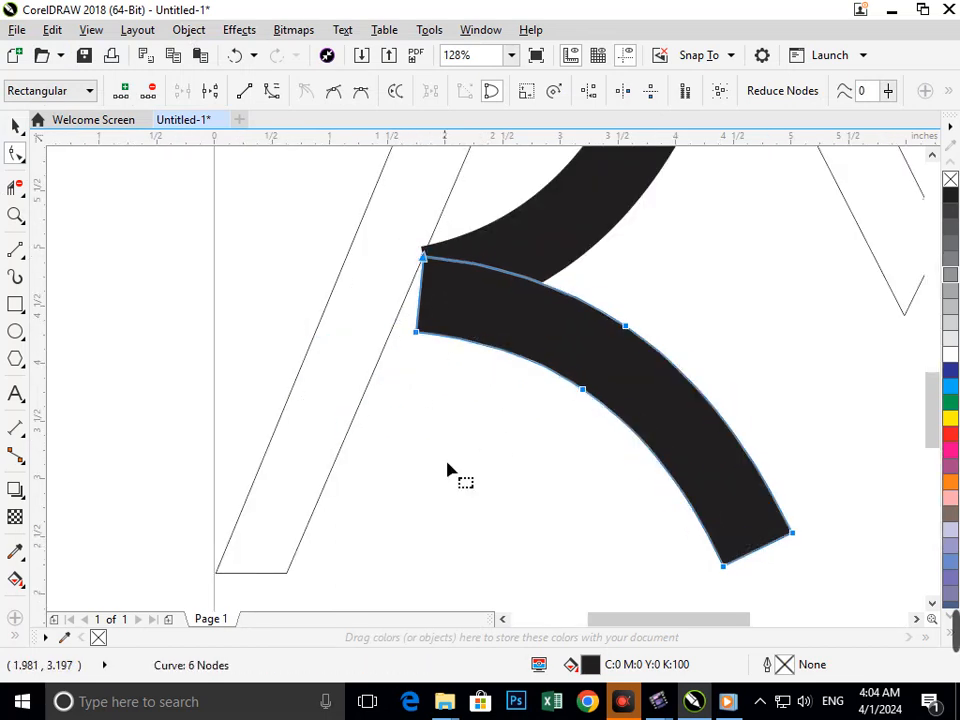
pyautogui.click(448, 470)
pyautogui.moveTo(416, 333); pyautogui.dragTo(395, 323)
# Raise the upper curve's inner end, convert its outline to an object and align its end corners with the left leg's inner edge
pyautogui.click(456, 264)
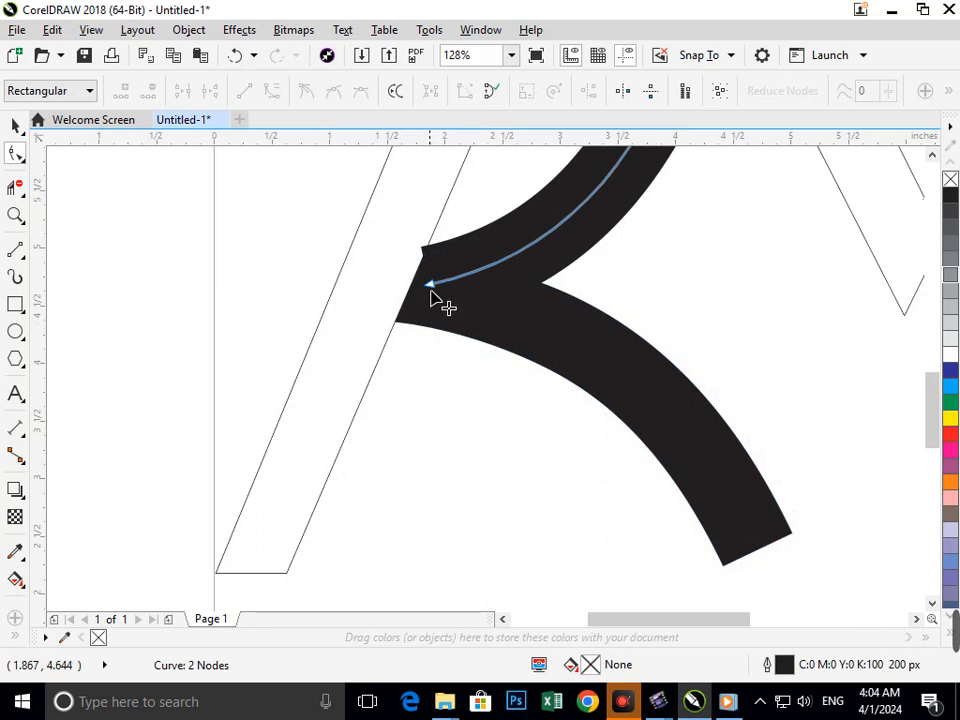
pyautogui.moveTo(430, 283); pyautogui.dragTo(452, 225)
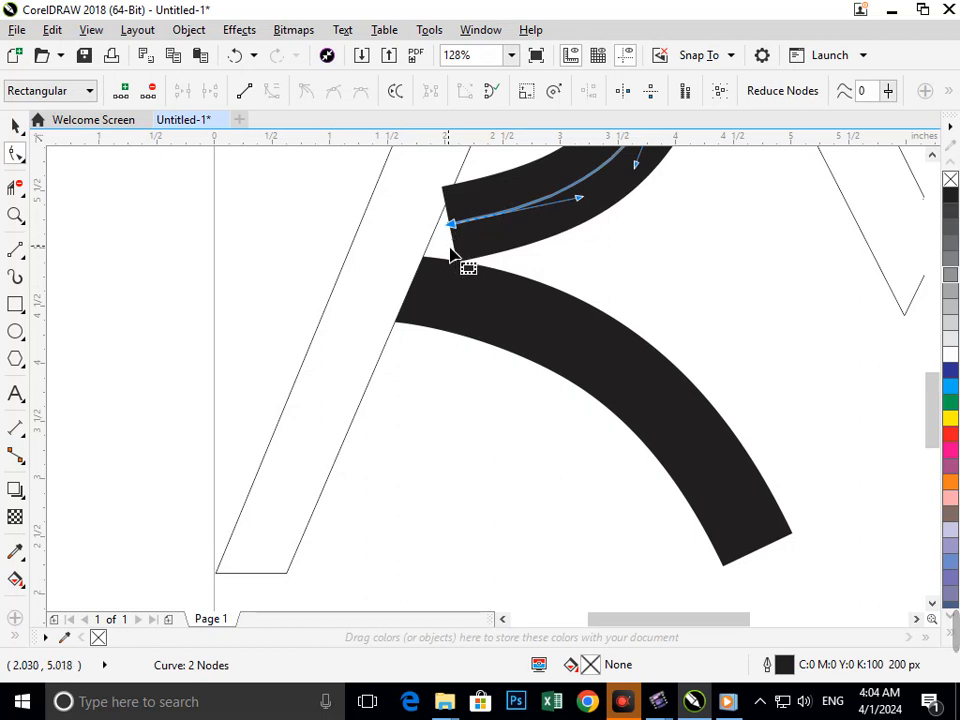
pyautogui.click(446, 240)
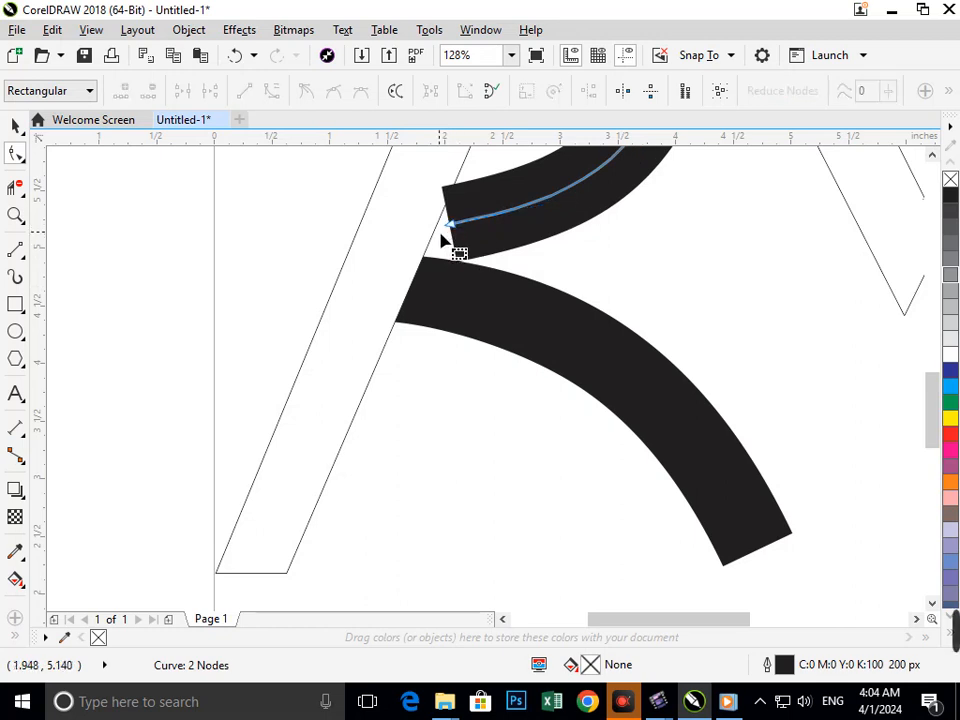
pyautogui.click(450, 261)
pyautogui.moveTo(459, 264); pyautogui.dragTo(439, 251)
pyautogui.moveTo(442, 188); pyautogui.dragTo(458, 188)
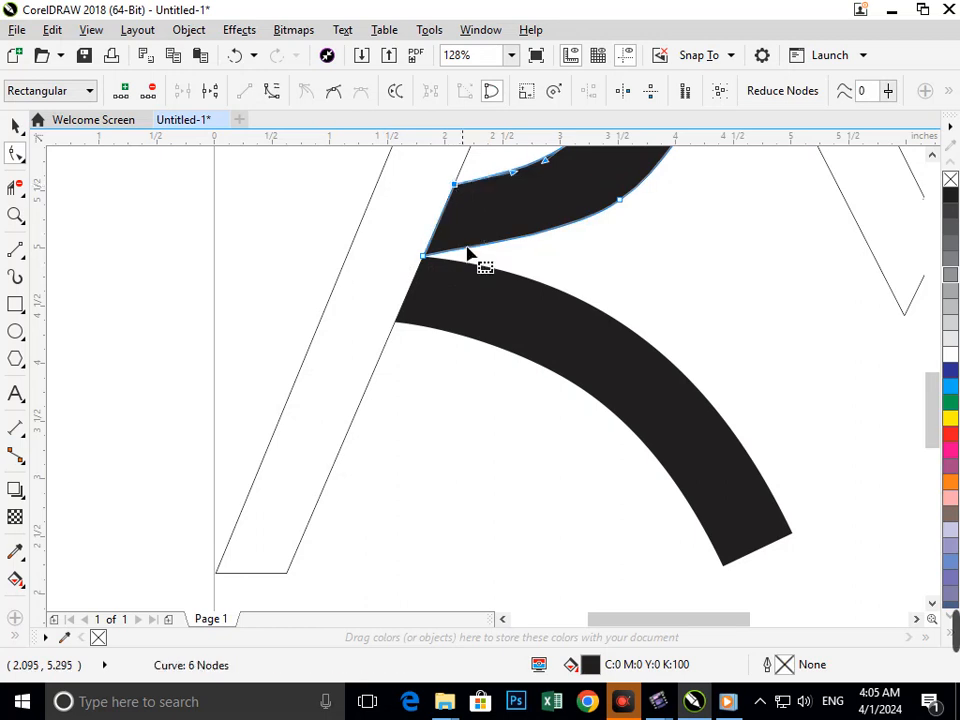
pyautogui.scroll(-4, 538, 289)
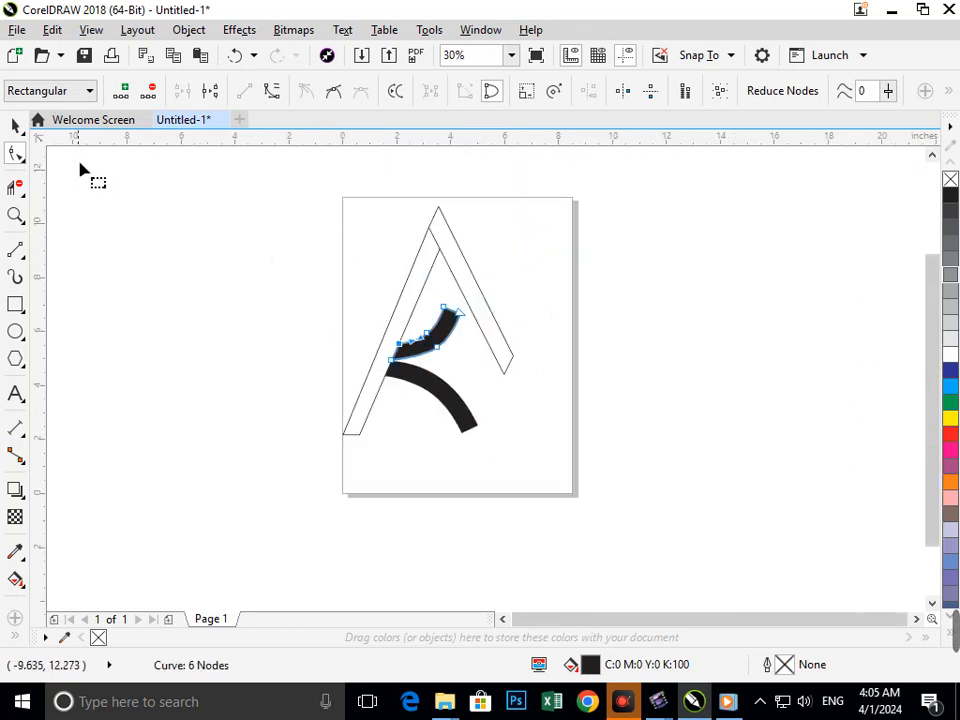
pyautogui.click(12, 128)
pyautogui.click(446, 519)
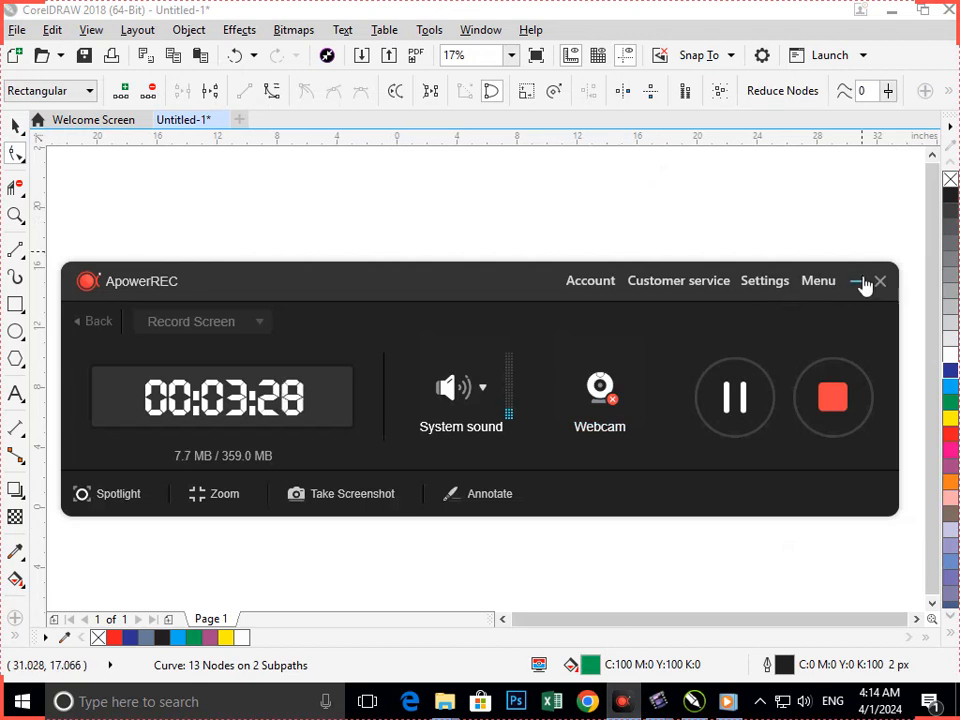
# Select all parts of the coloured logo on the page and group them
pyautogui.click(860, 283)
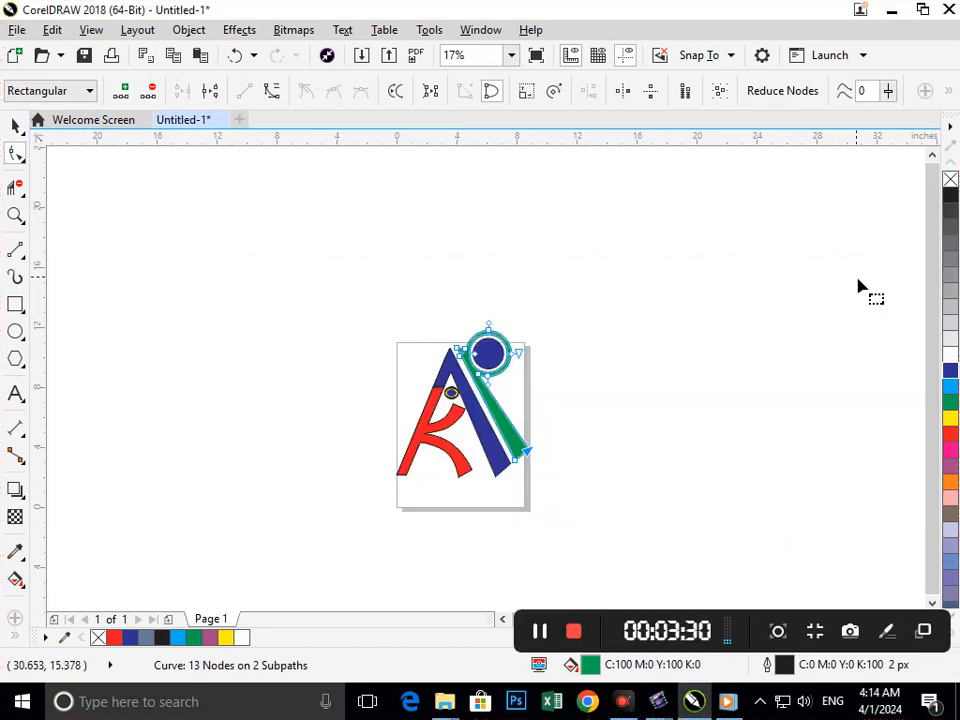
pyautogui.click(15, 126)
pyautogui.click(350, 316)
pyautogui.moveTo(348, 301); pyautogui.dragTo(628, 560)
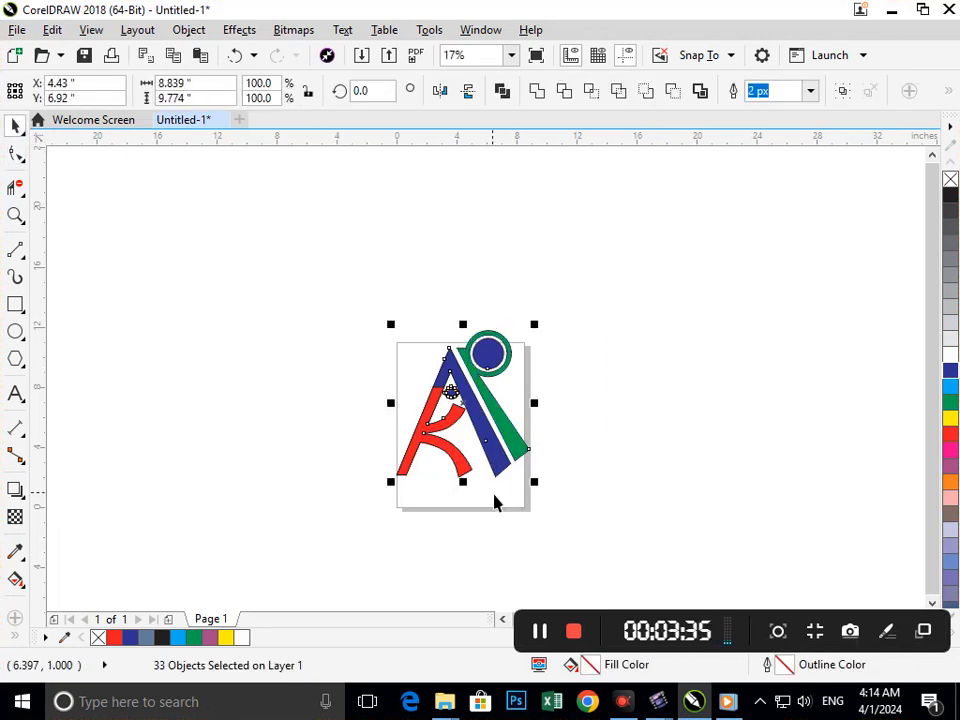
pyautogui.click(502, 544)
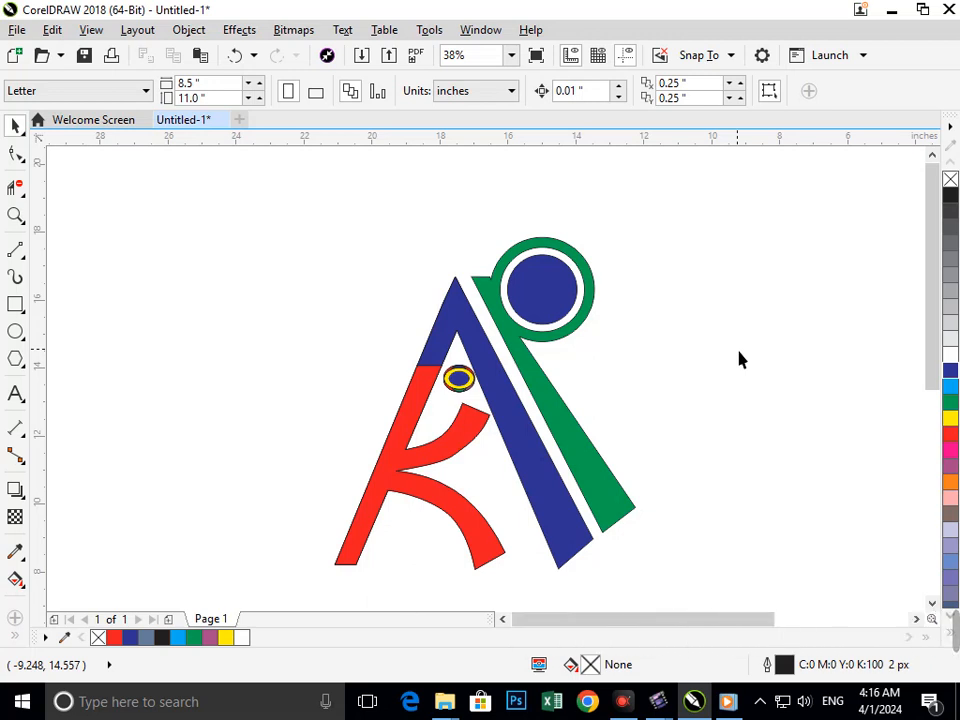
# Ungroup the logo and scale down the blue circle about its centre inside the green ring
pyautogui.click(540, 326)
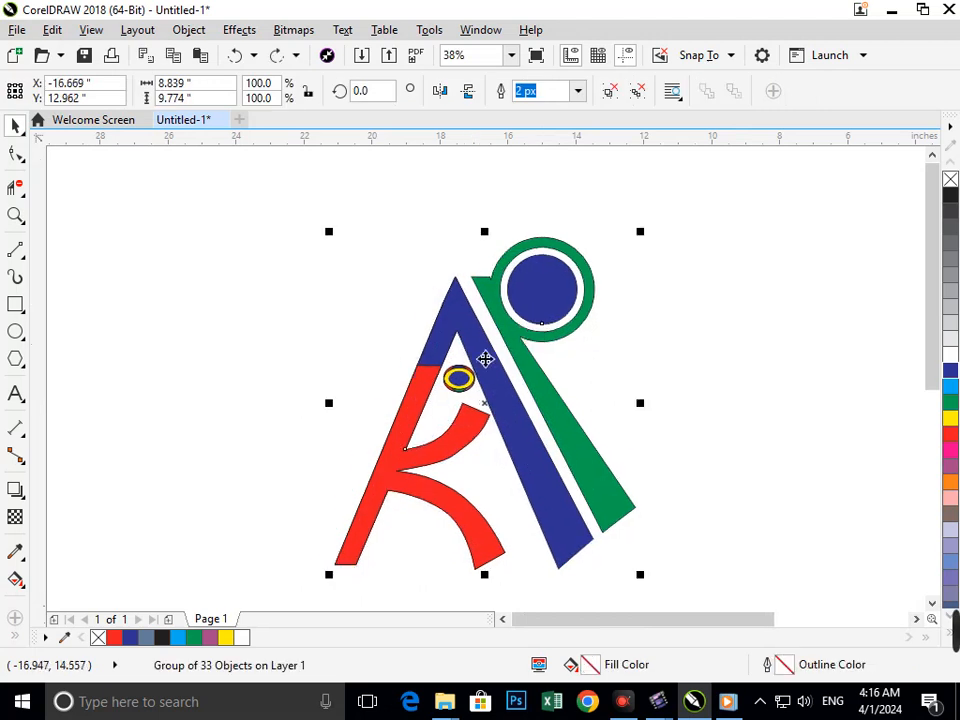
pyautogui.click(645, 97)
pyautogui.click(718, 246)
pyautogui.click(540, 316)
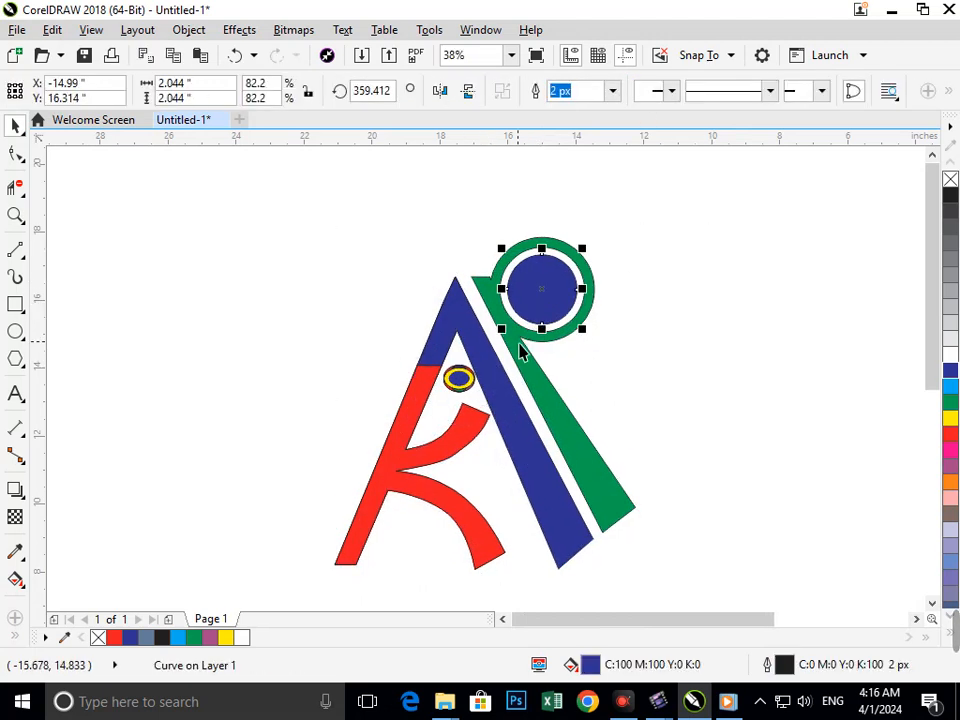
pyautogui.moveTo(508, 341); pyautogui.dragTo(514, 343)
pyautogui.click(606, 384)
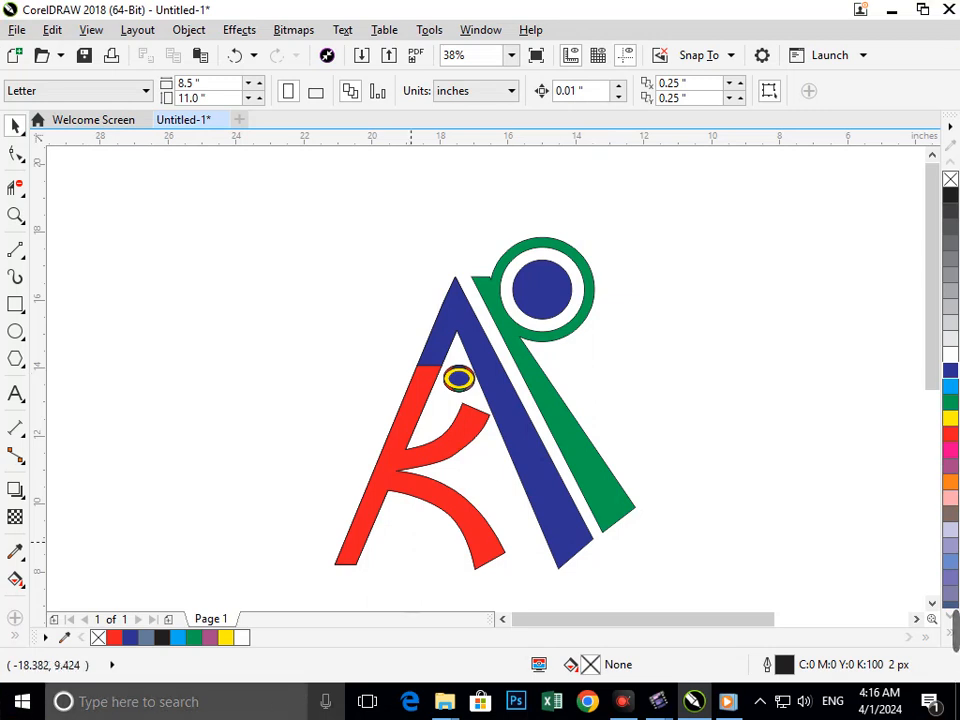
# Select the whole logo and move it slightly upward in the drawing area
pyautogui.moveTo(270, 215); pyautogui.dragTo(655, 585)
pyautogui.moveTo(588, 554); pyautogui.dragTo(565, 512)
pyautogui.click(682, 446)
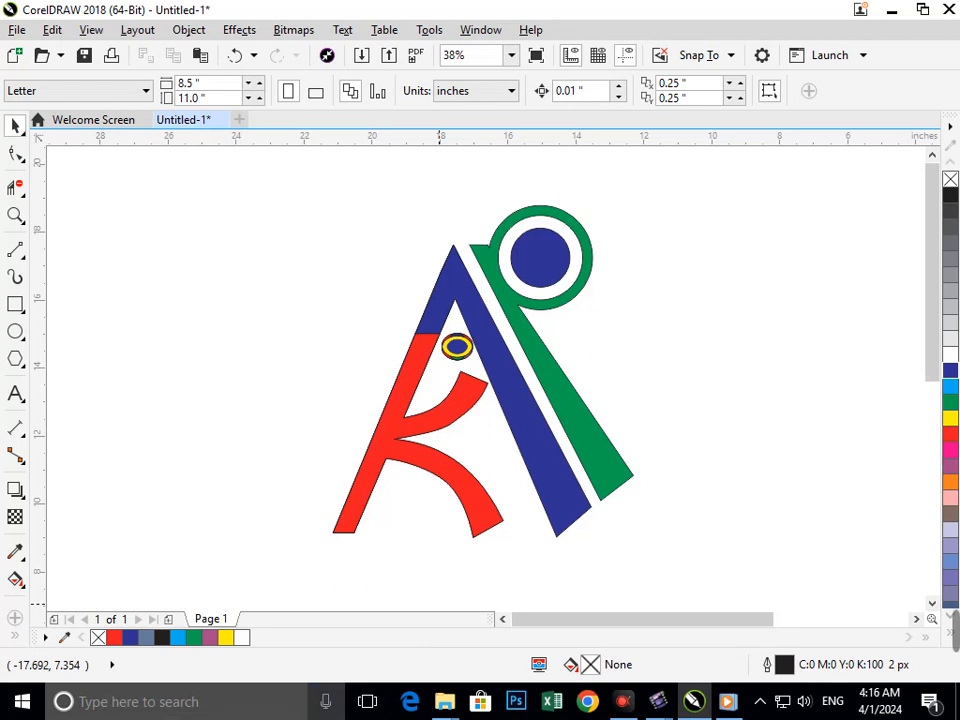